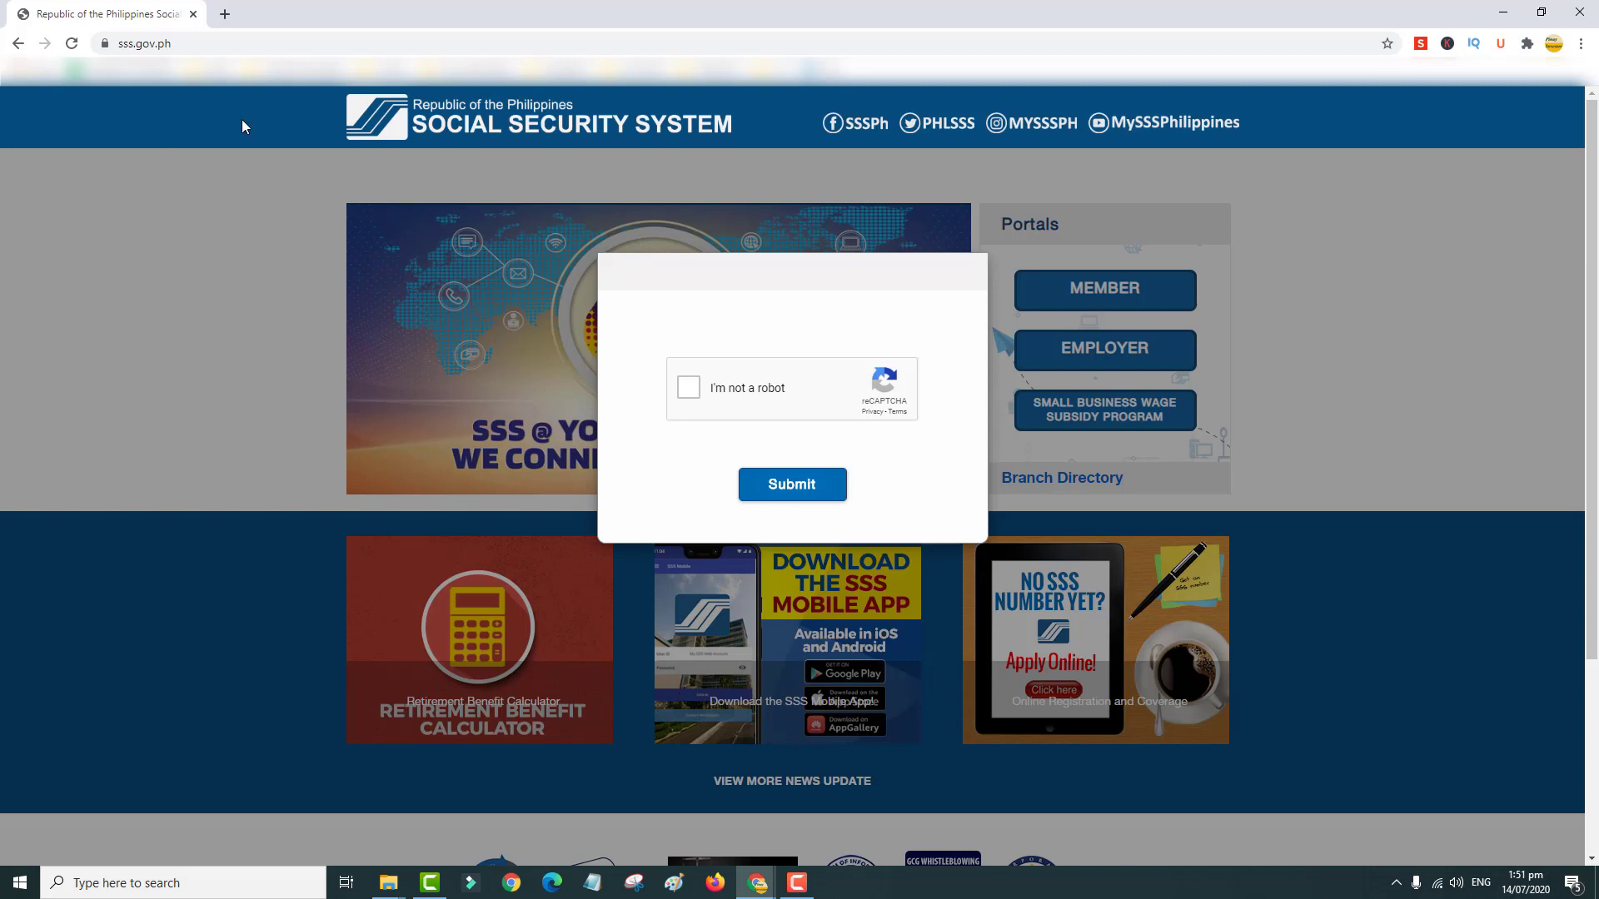
# Step: Pass the 'I'm not a robot' check and open the MEMBER portal login in a new tab
pyautogui.click(699, 397)
pyautogui.click(799, 487)
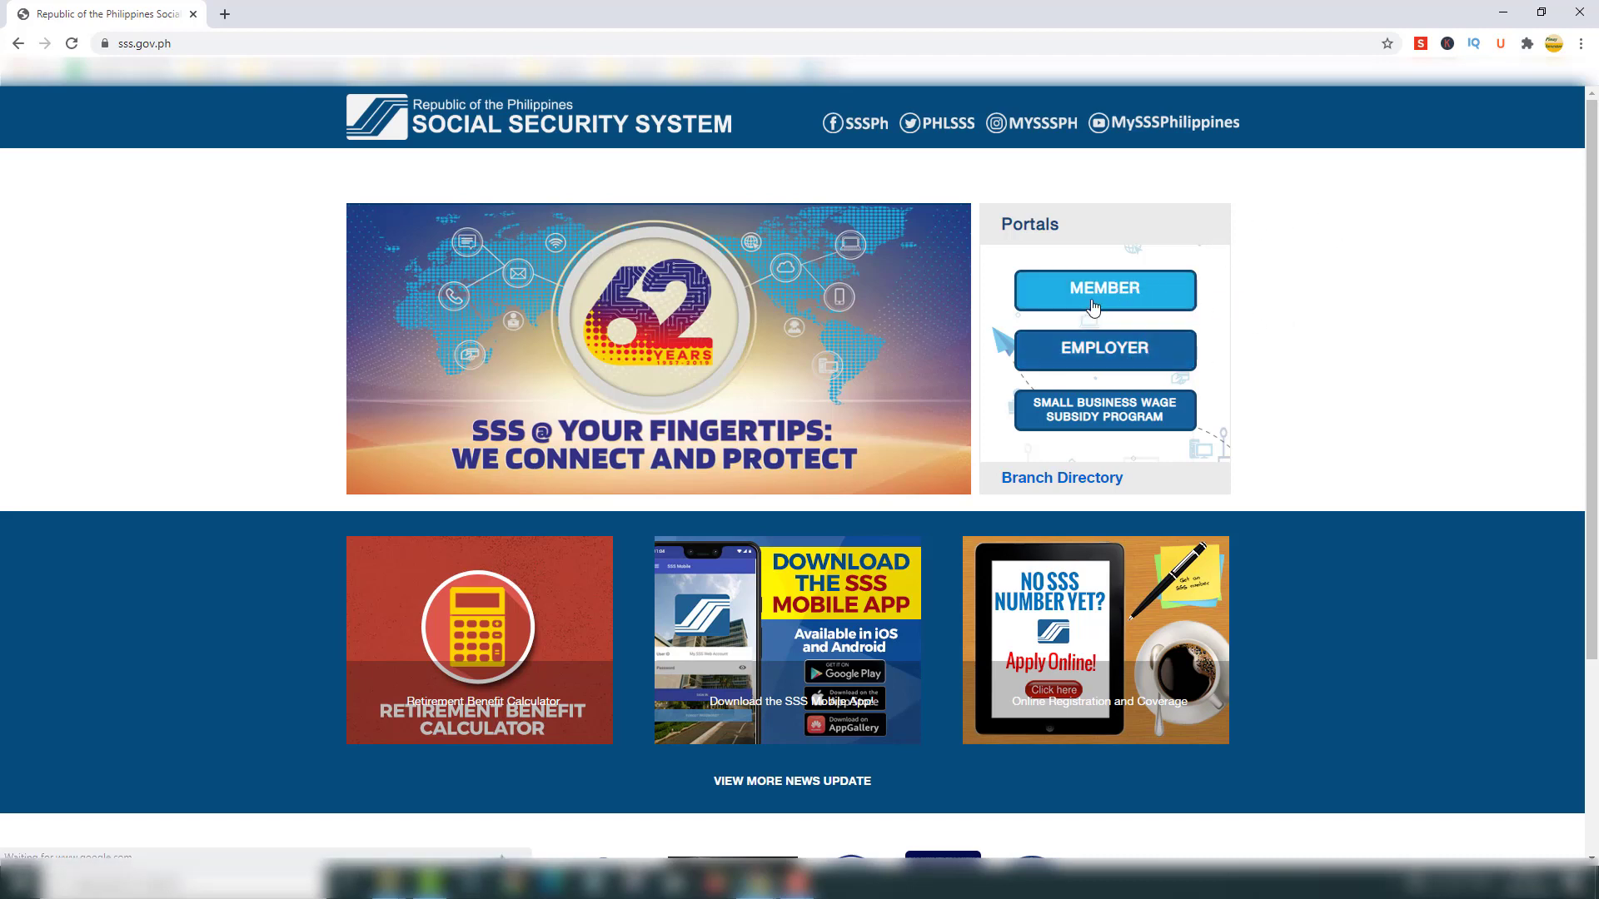
pyautogui.click(1156, 298)
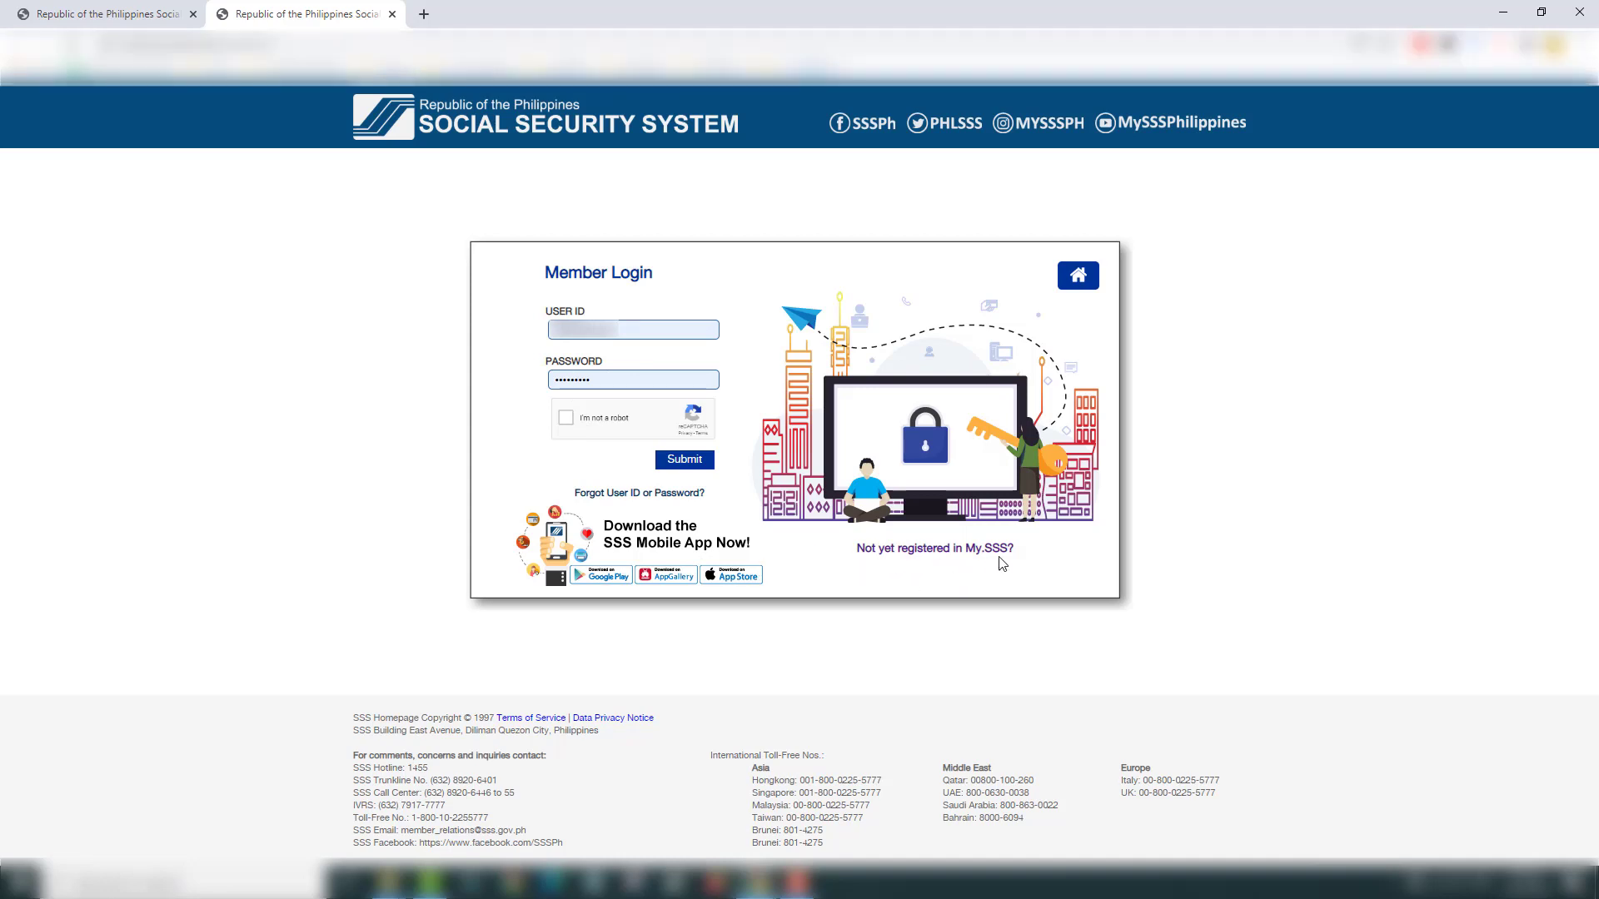
# Step: Follow the 'Not yet registered in My.SSS?' link to start a new account registration
pyautogui.click(945, 551)
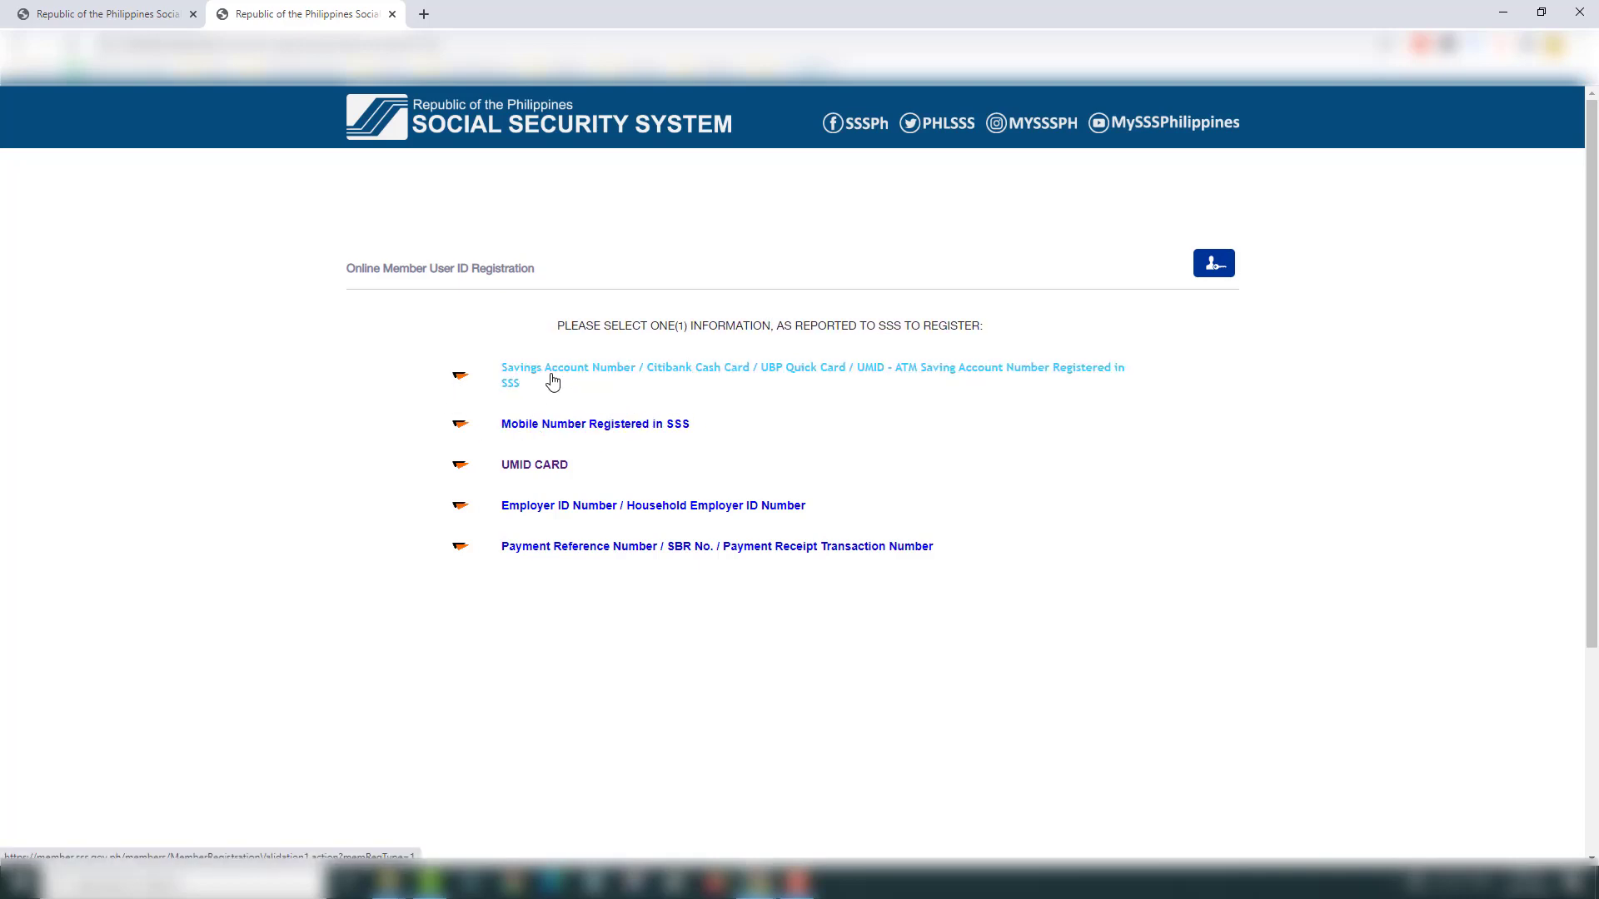
pyautogui.click(553, 382)
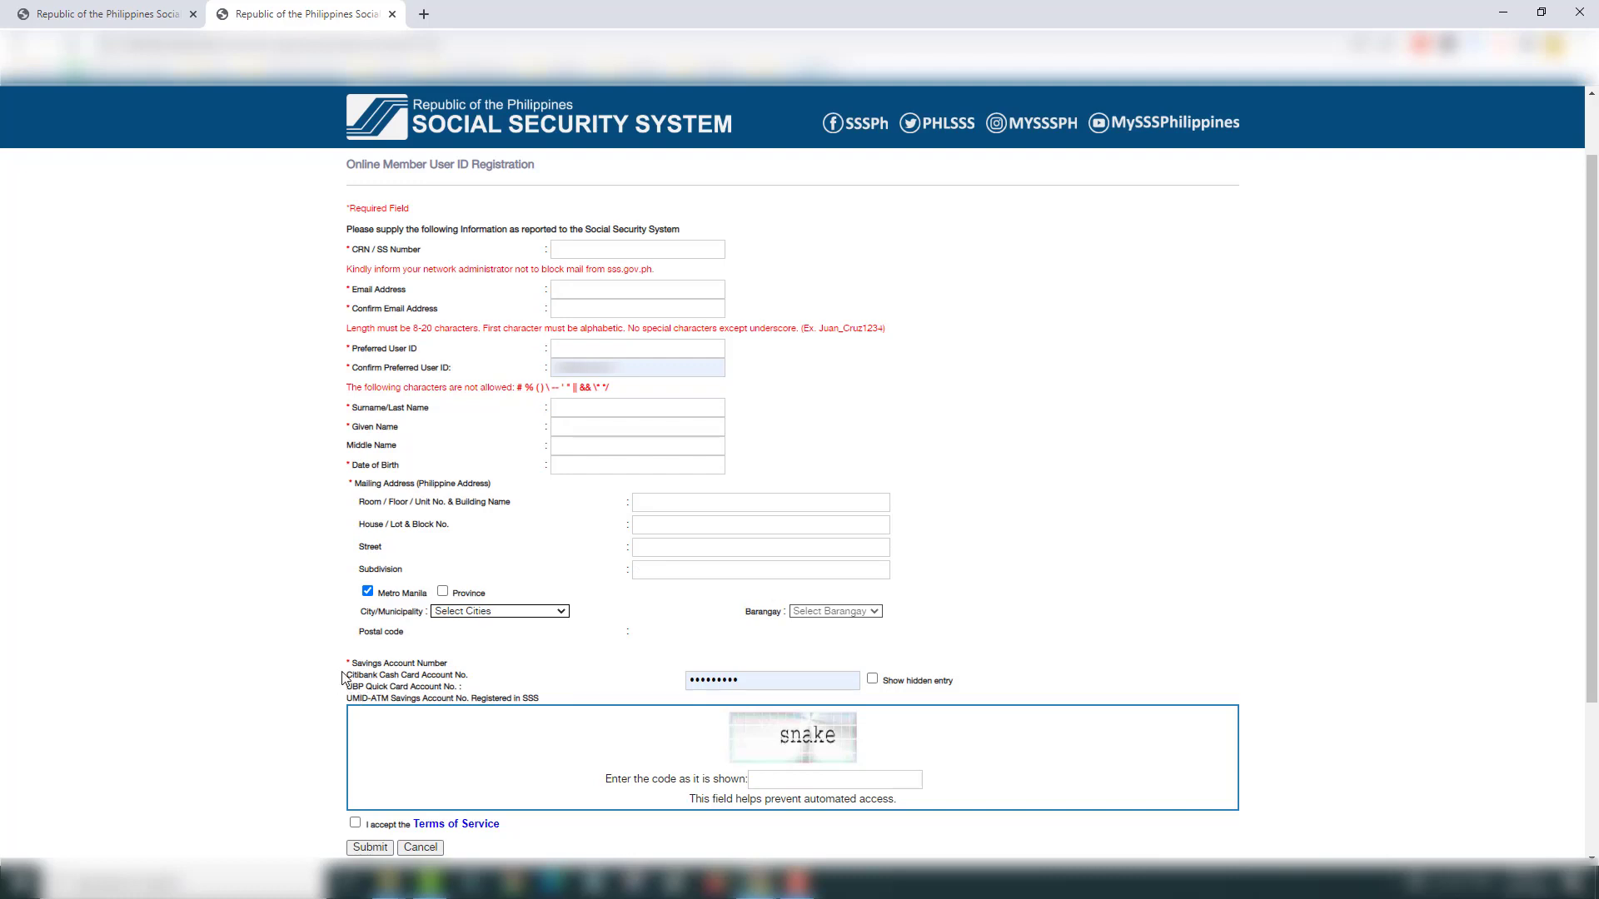
pyautogui.moveTo(352, 666); pyautogui.dragTo(573, 714)
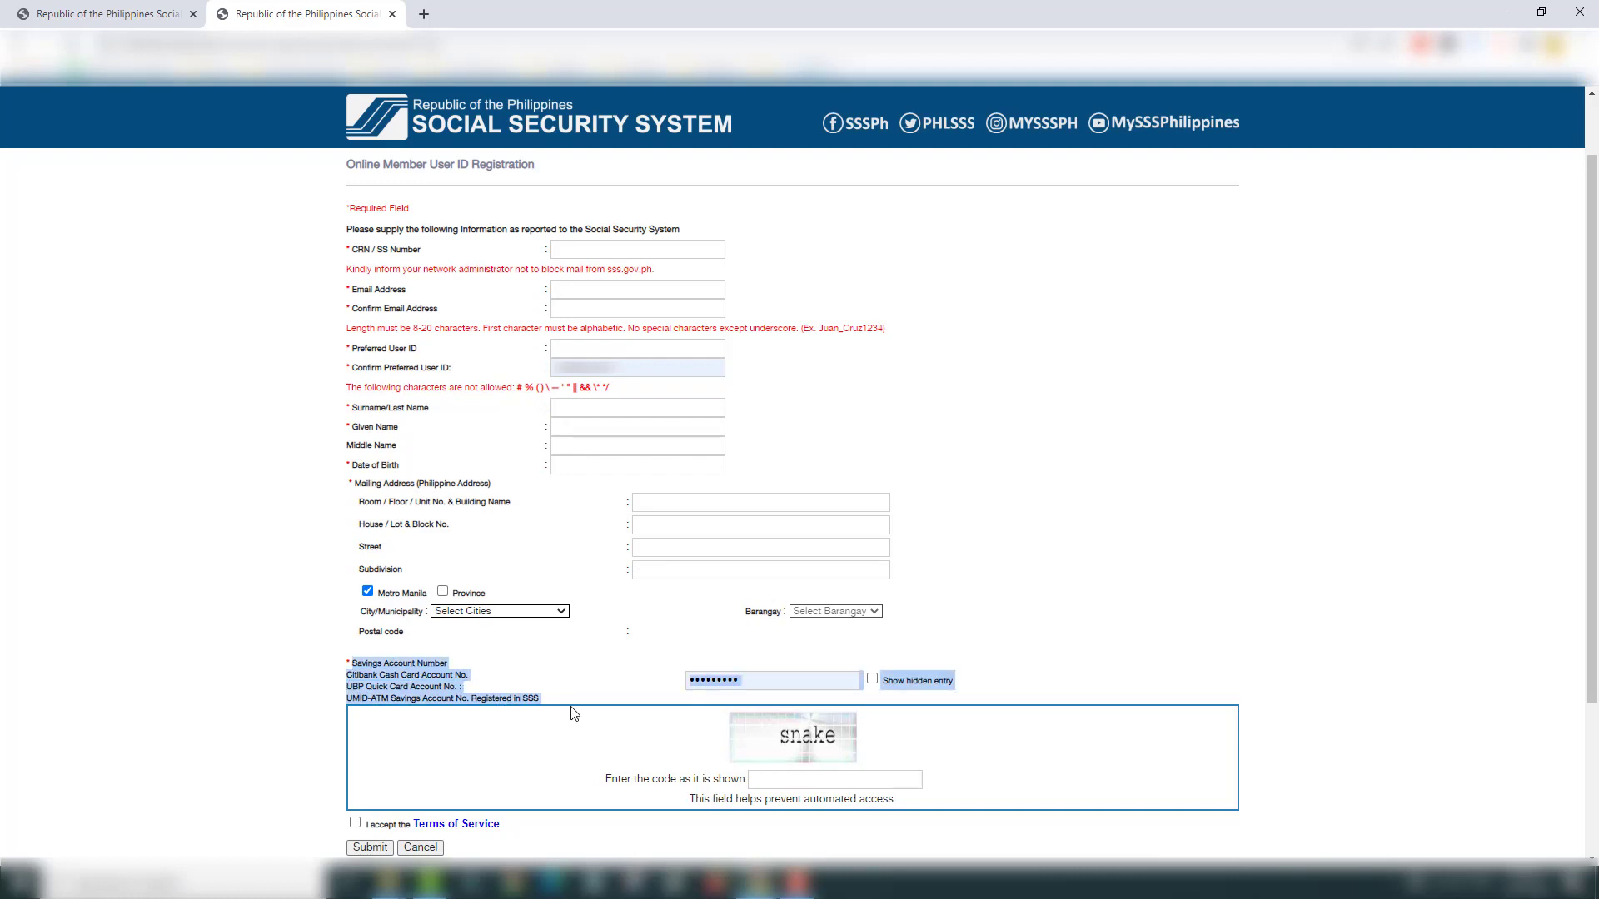
pyautogui.click(543, 680)
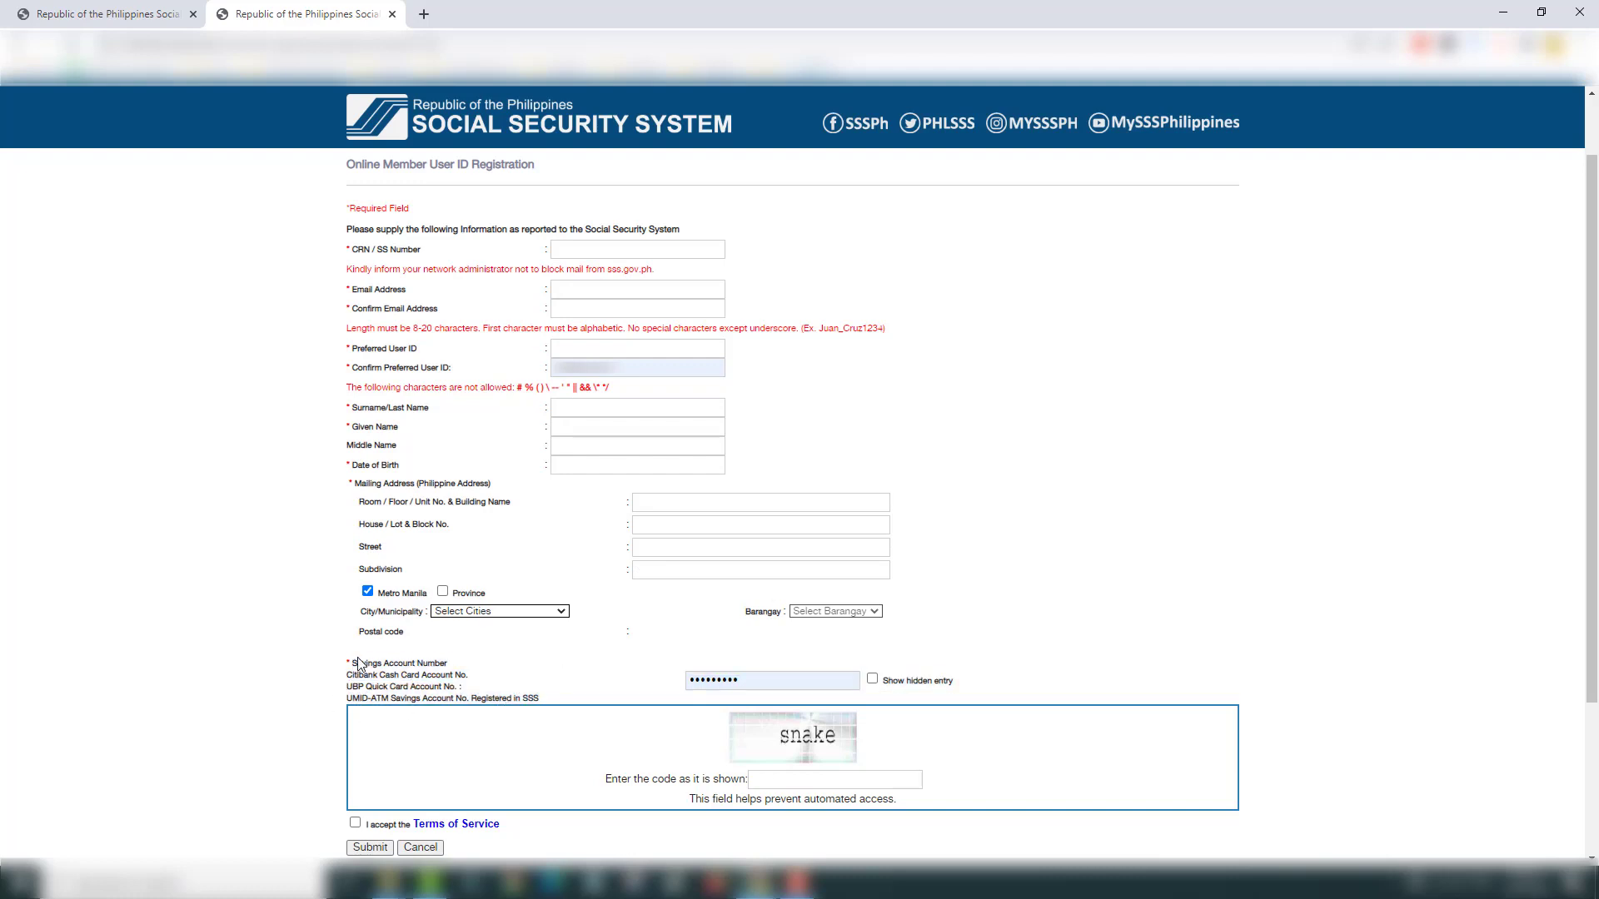
pyautogui.moveTo(354, 663); pyautogui.dragTo(552, 701)
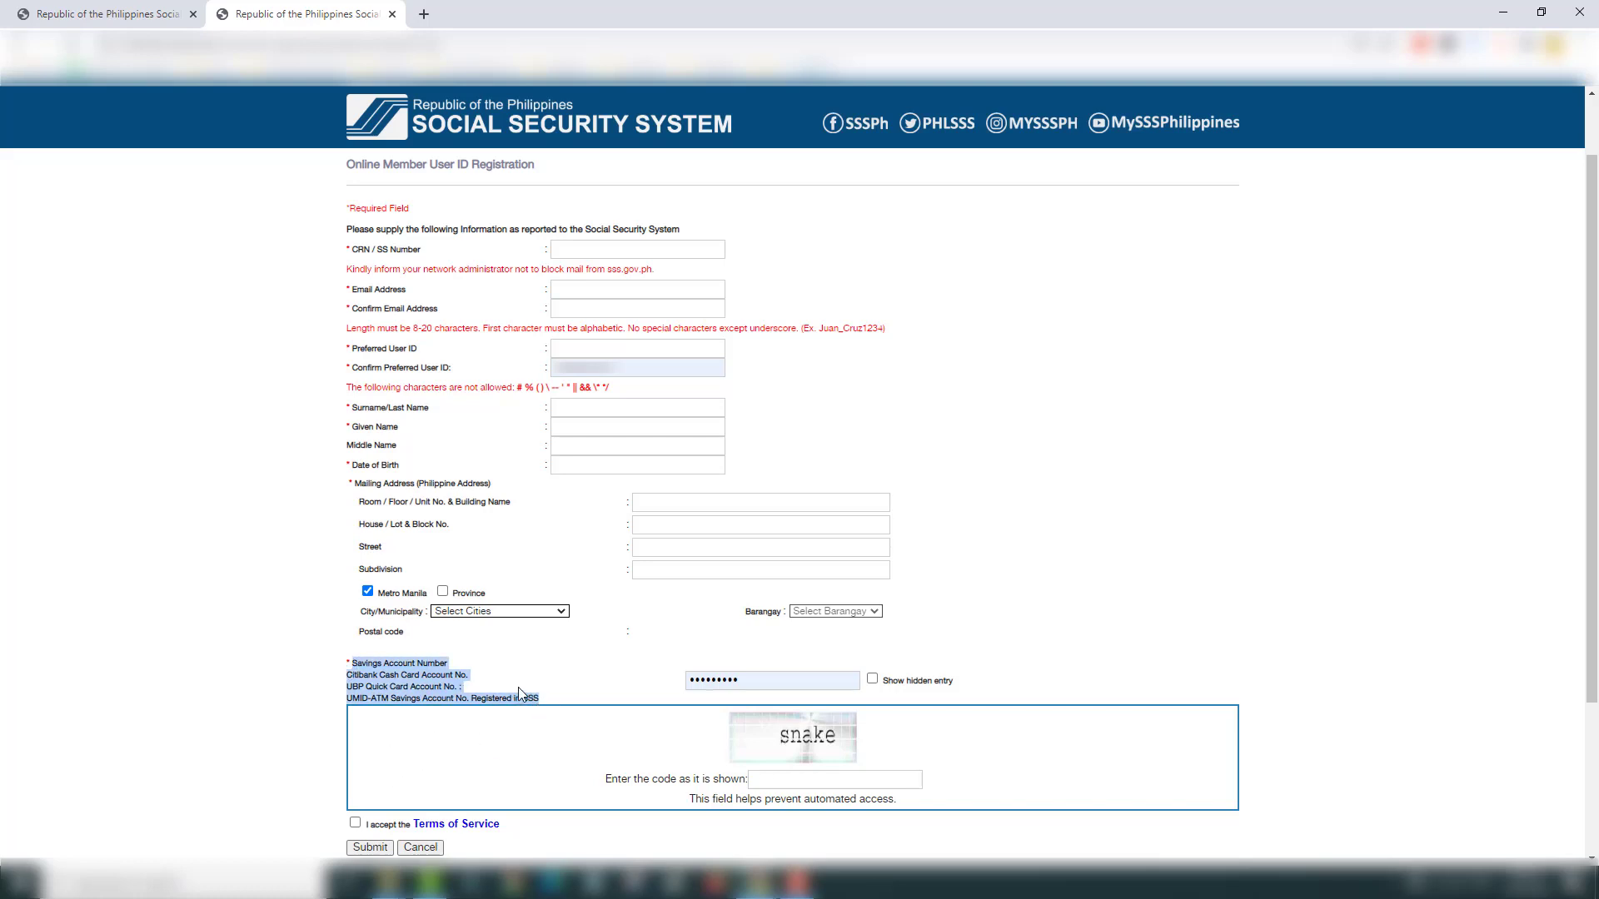
pyautogui.click(381, 688)
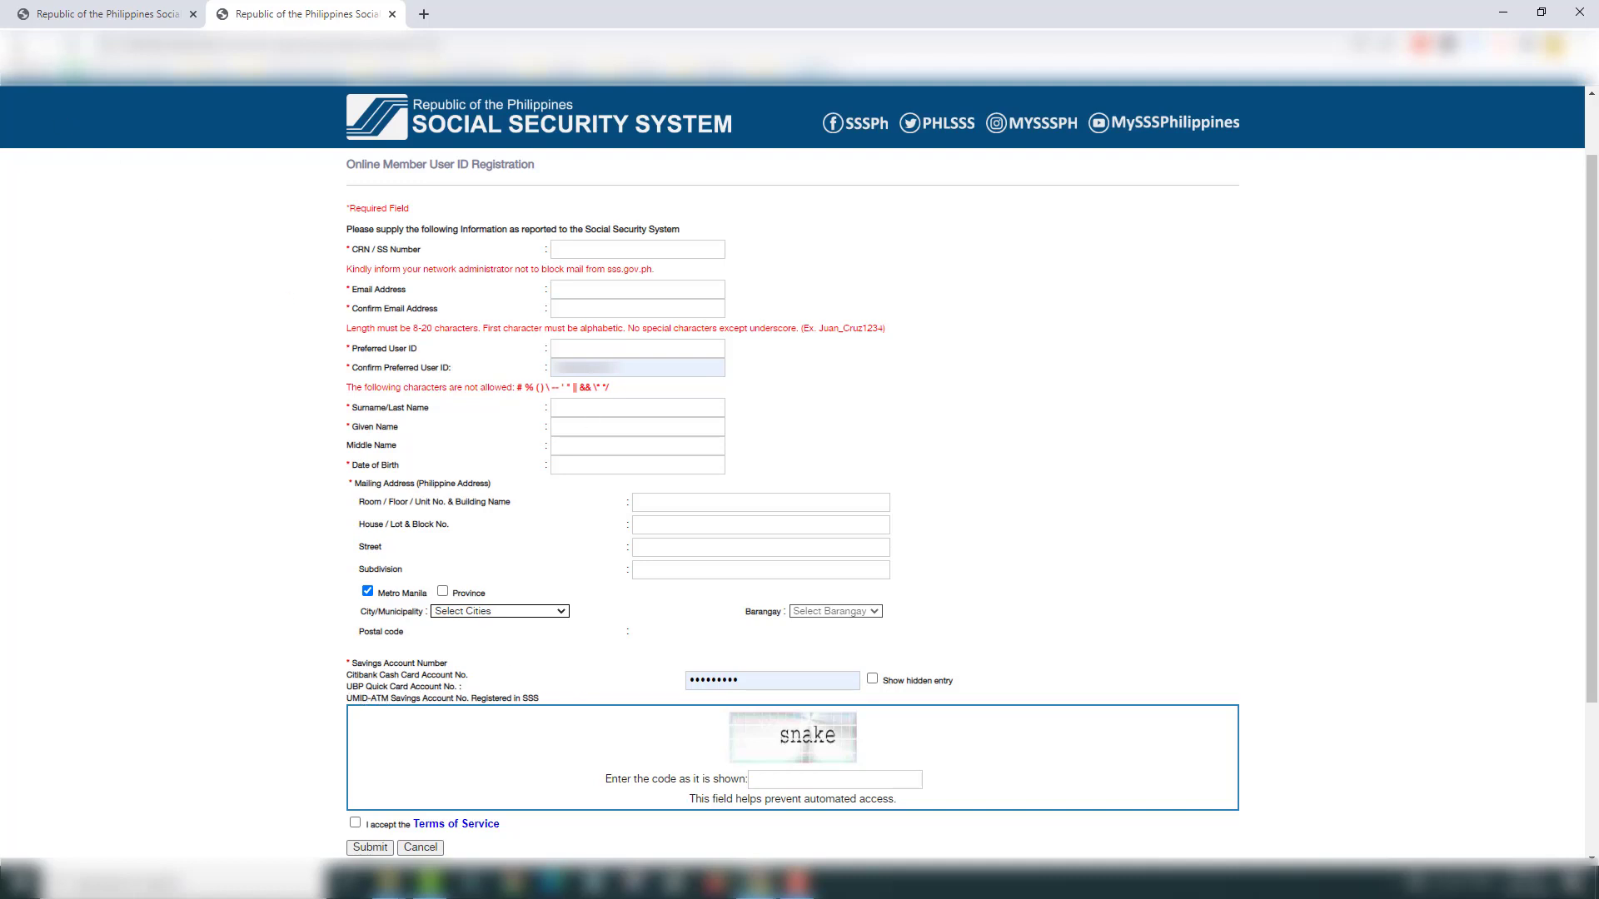
pyautogui.click(18, 44)
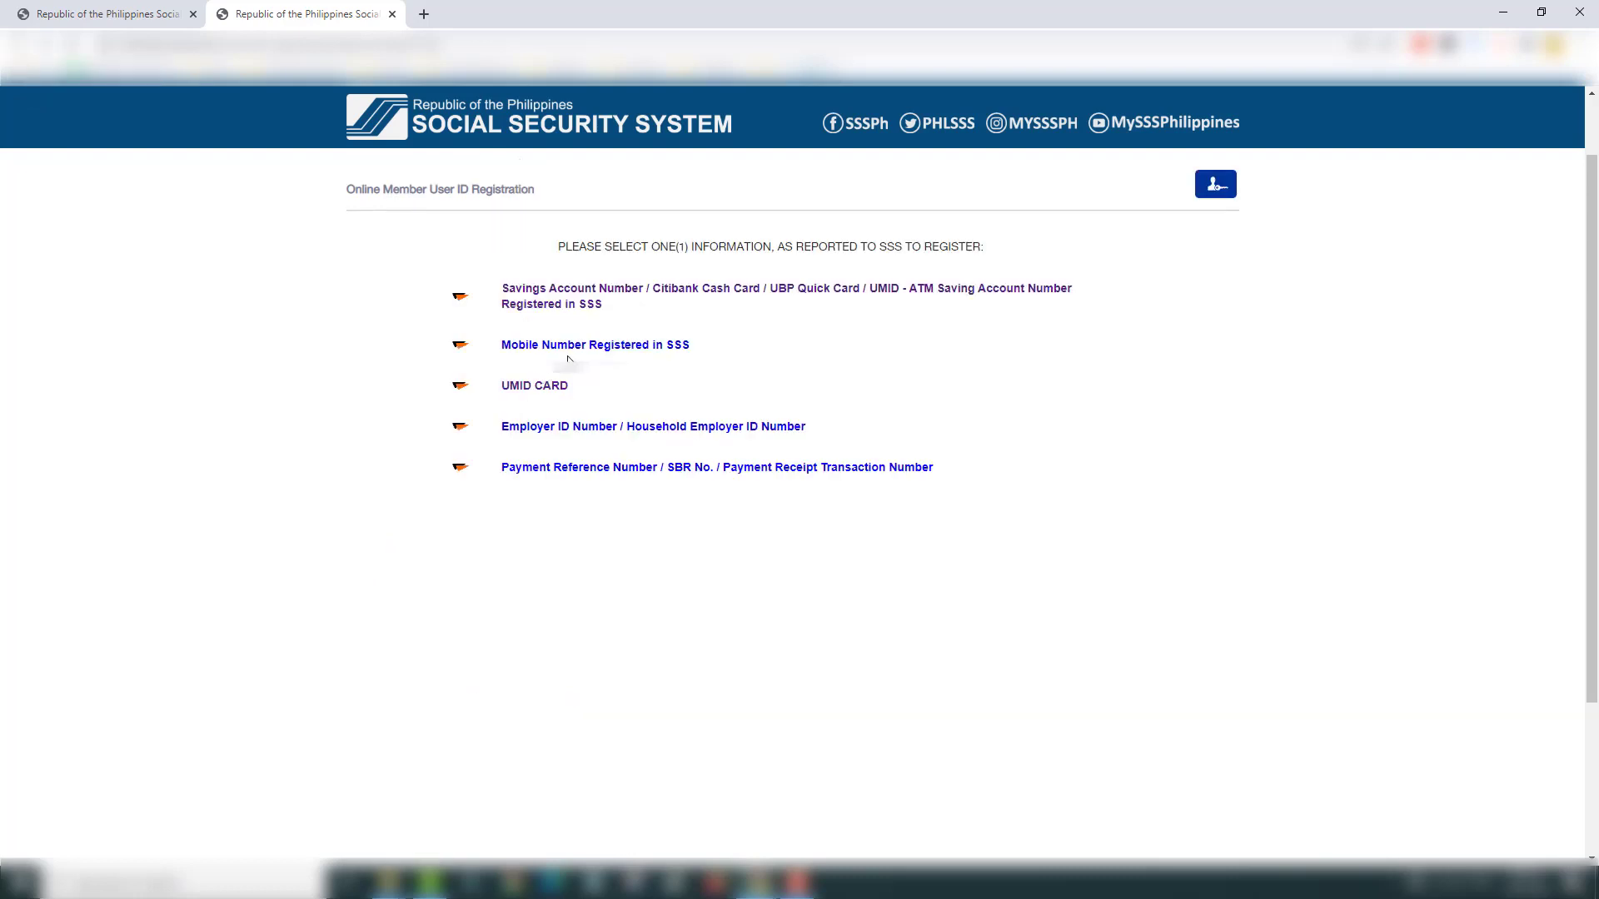
pyautogui.click(611, 350)
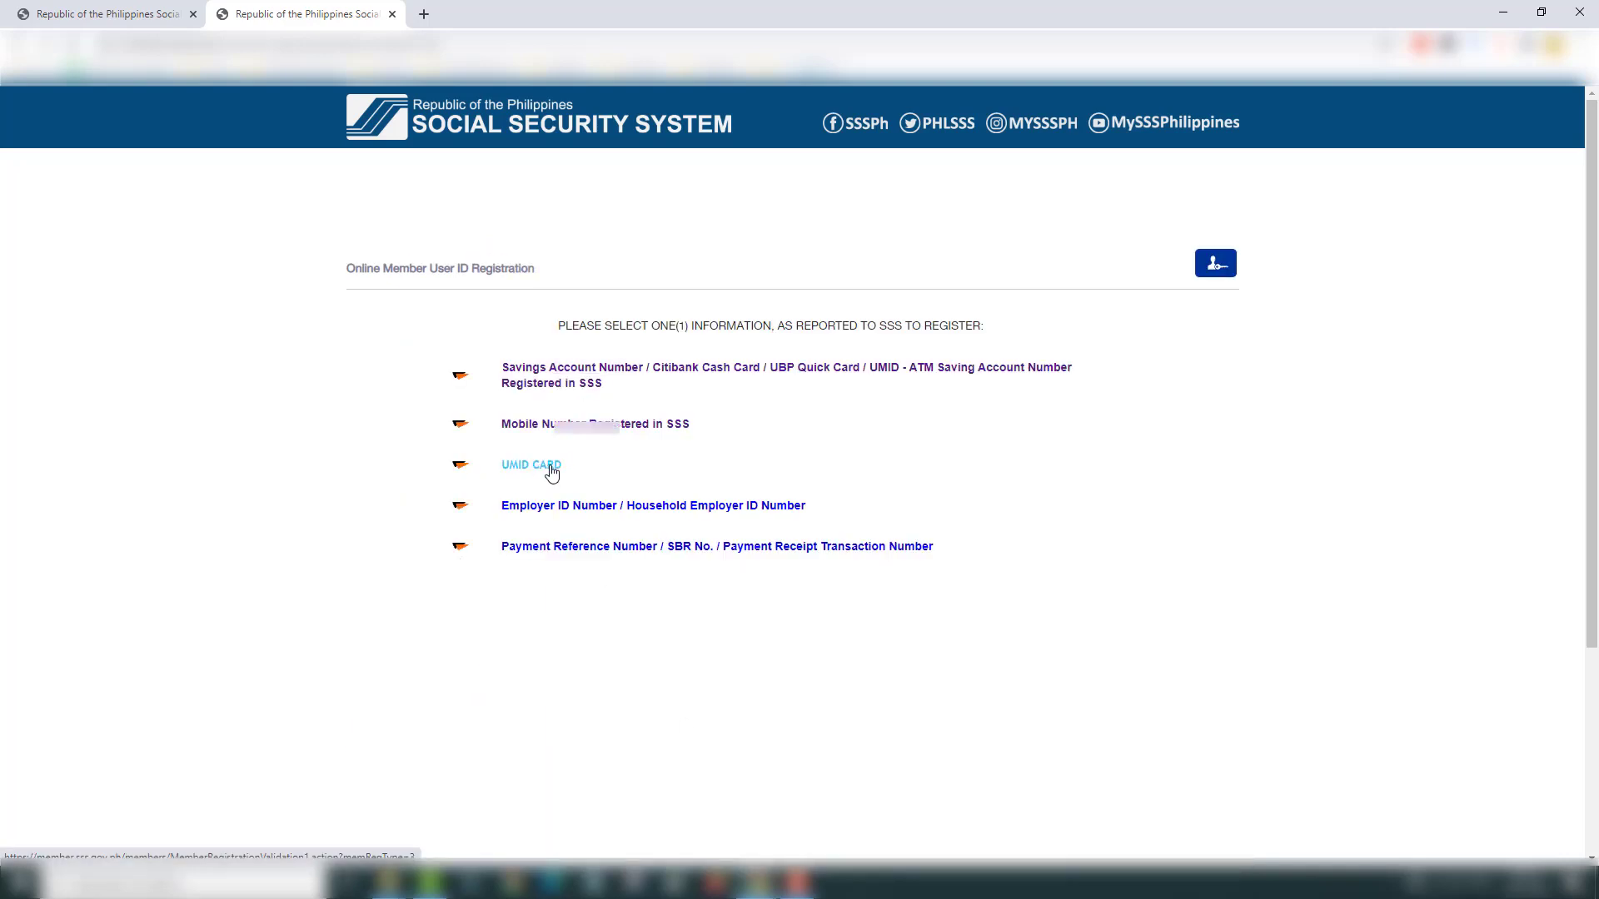
pyautogui.click(552, 473)
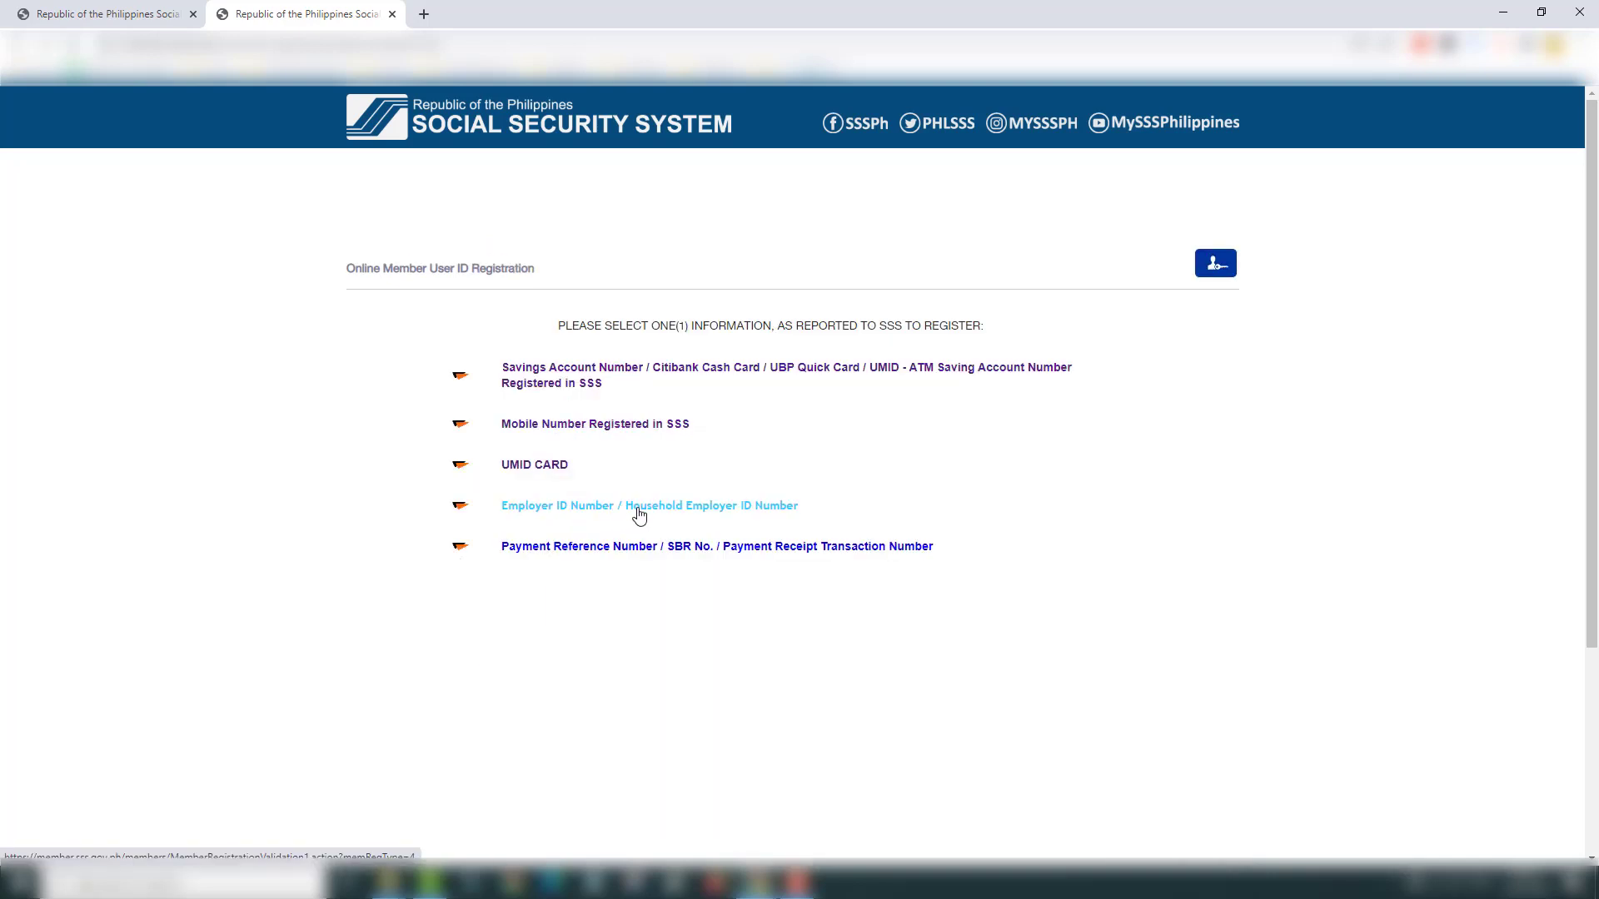
pyautogui.click(639, 515)
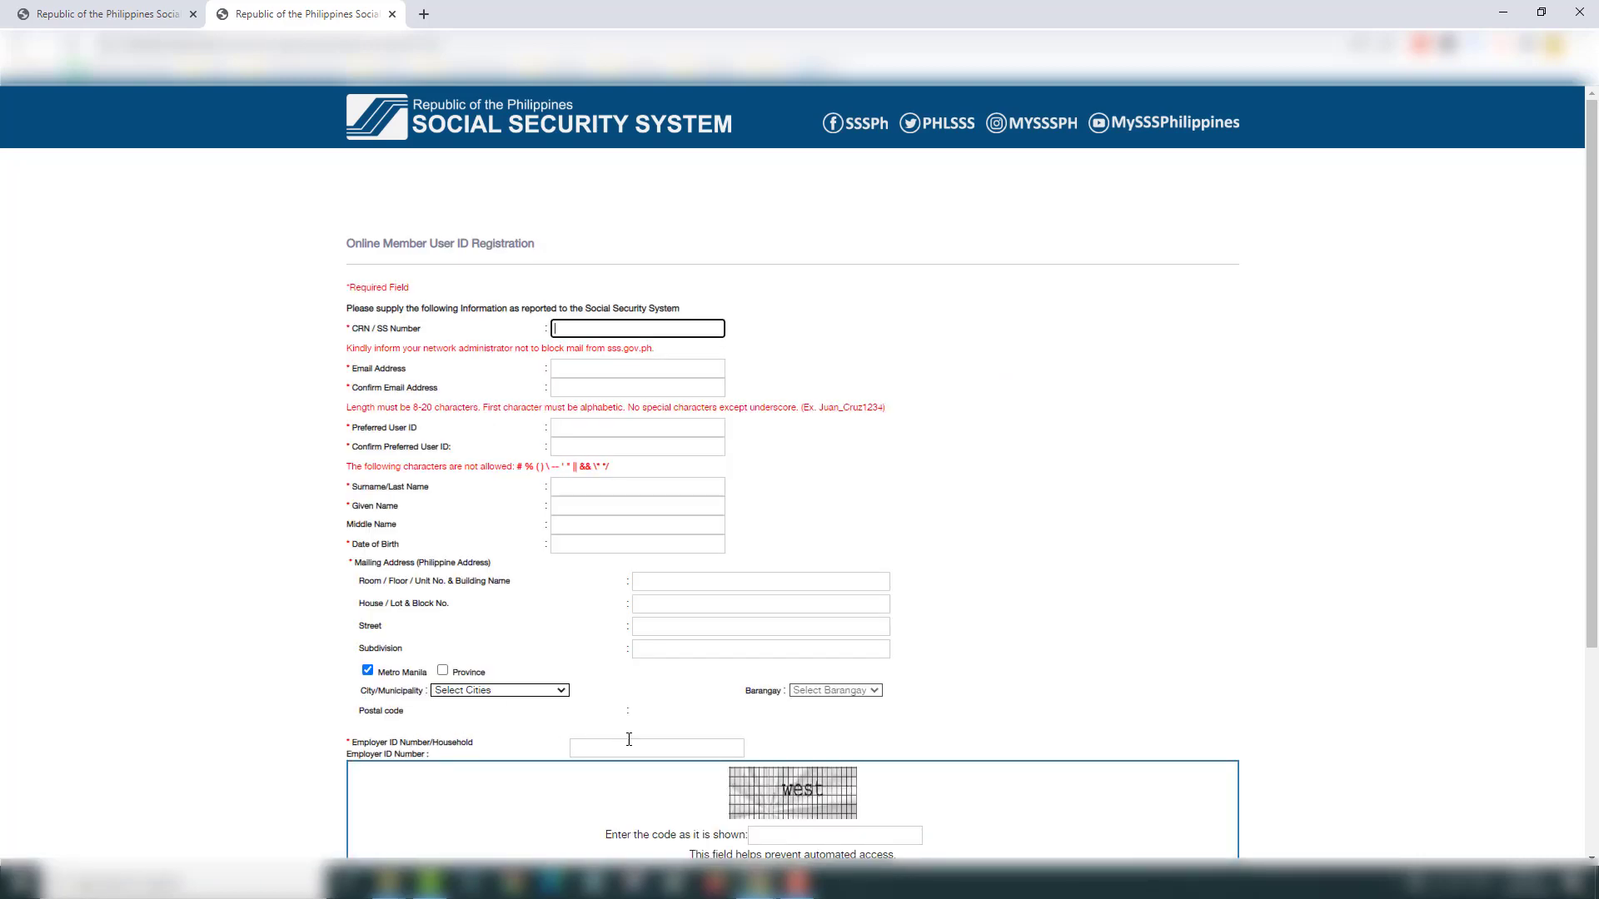
pyautogui.hotkey('alt', 'Left')
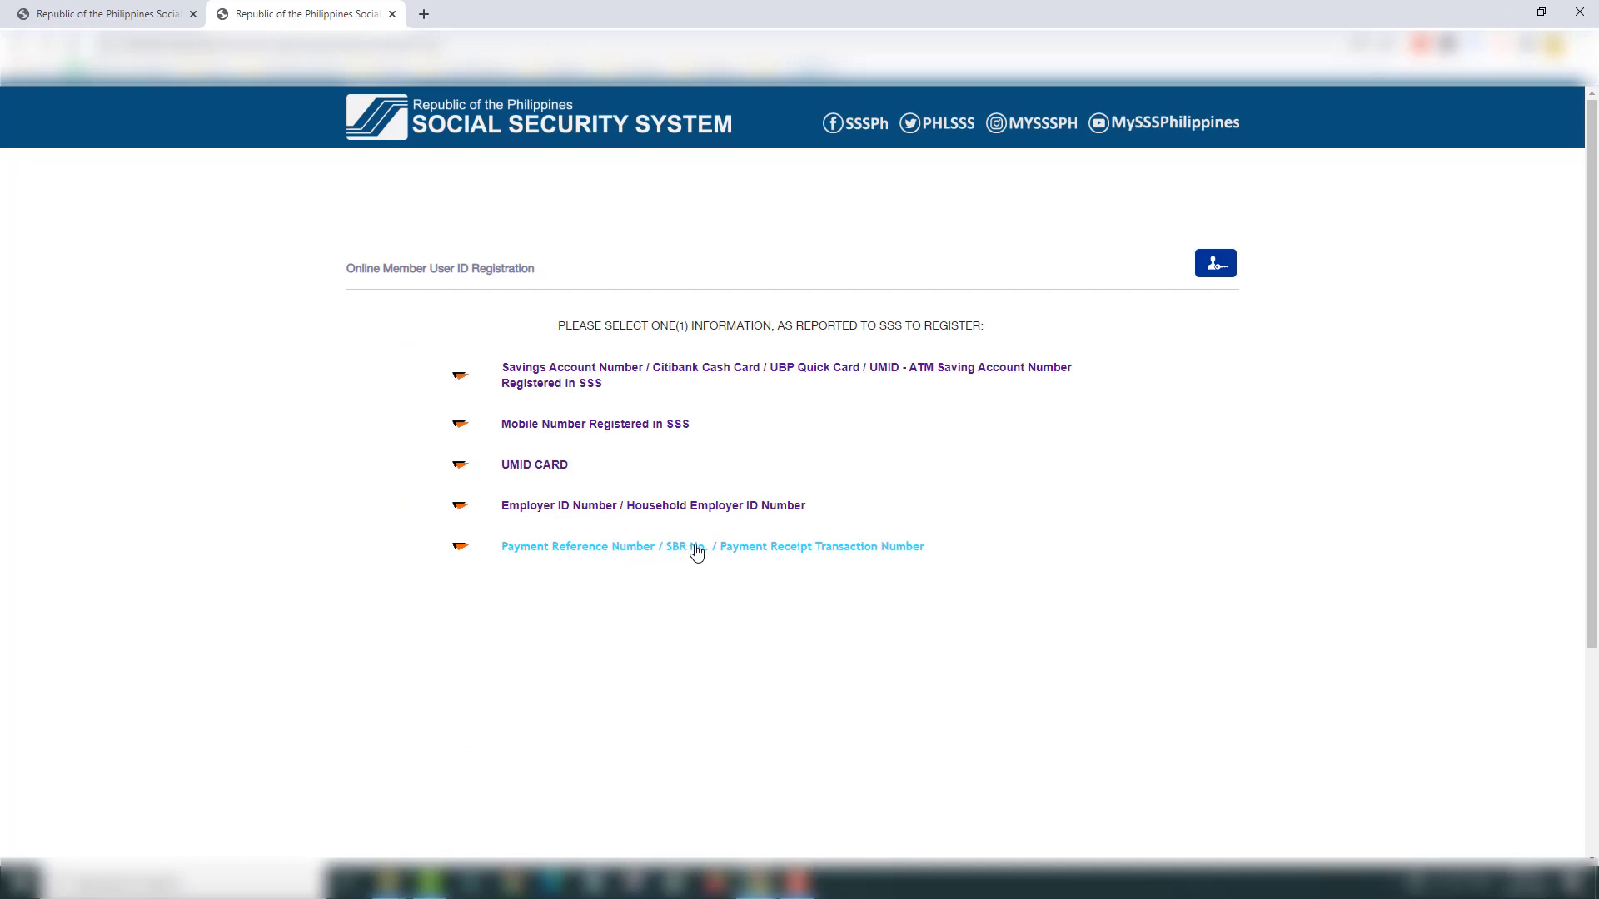
pyautogui.click(791, 556)
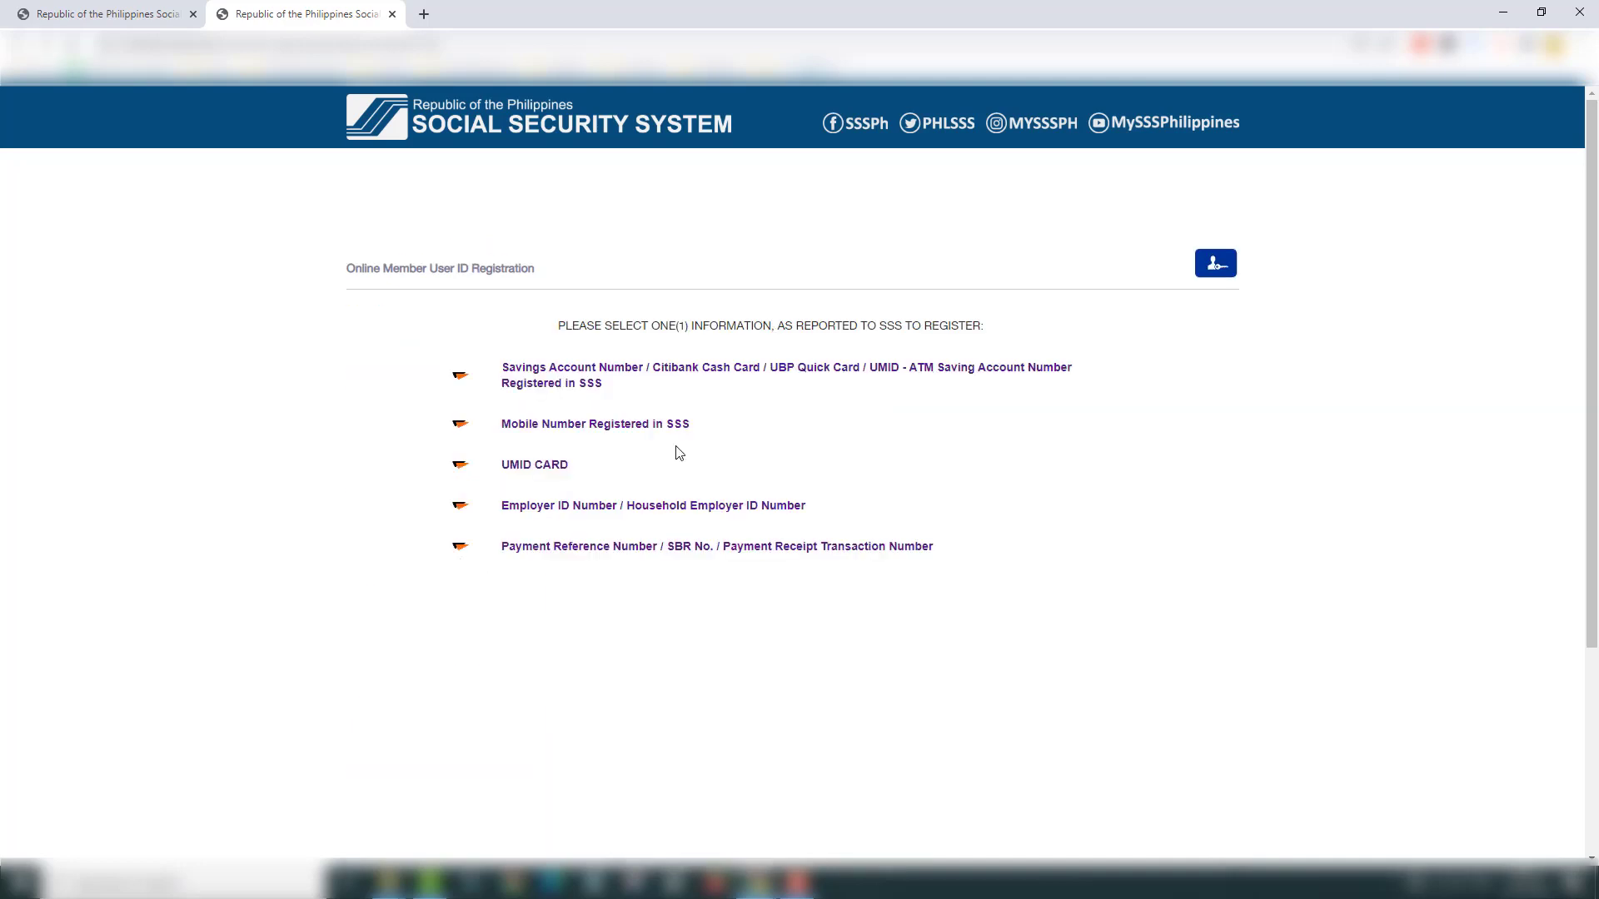
pyautogui.hotkey('alt', 'Left')
# Step: Choose UMID CARD registration and highlight the User ID character and special-character rules
pyautogui.click(578, 472)
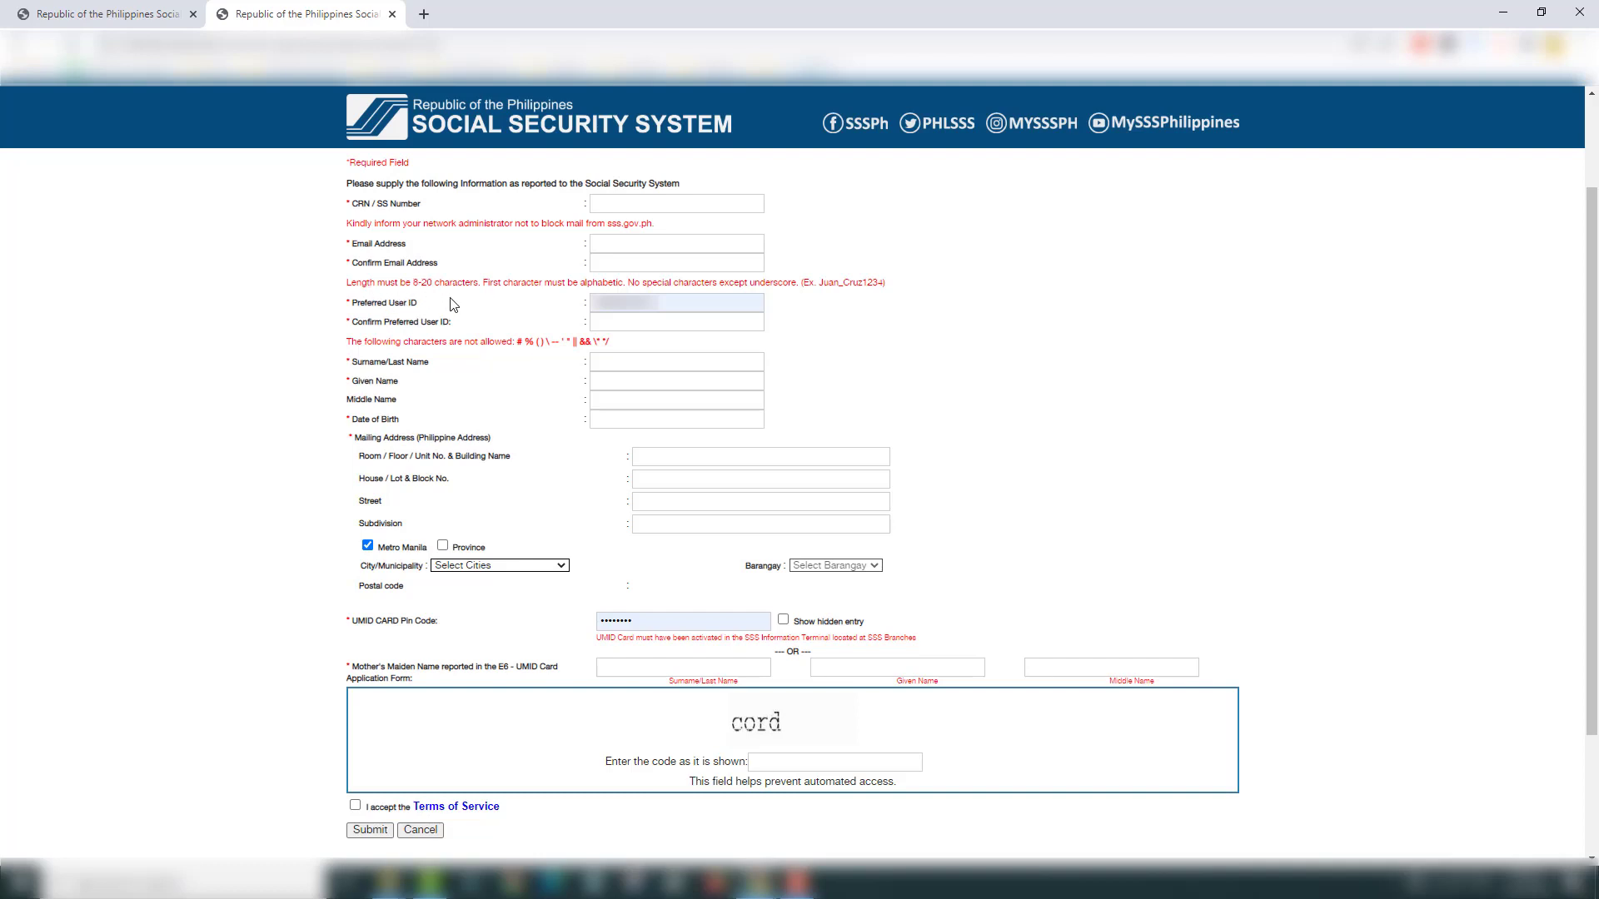
pyautogui.moveTo(490, 279); pyautogui.dragTo(624, 283)
pyautogui.moveTo(630, 284); pyautogui.dragTo(777, 284)
pyautogui.click(805, 310)
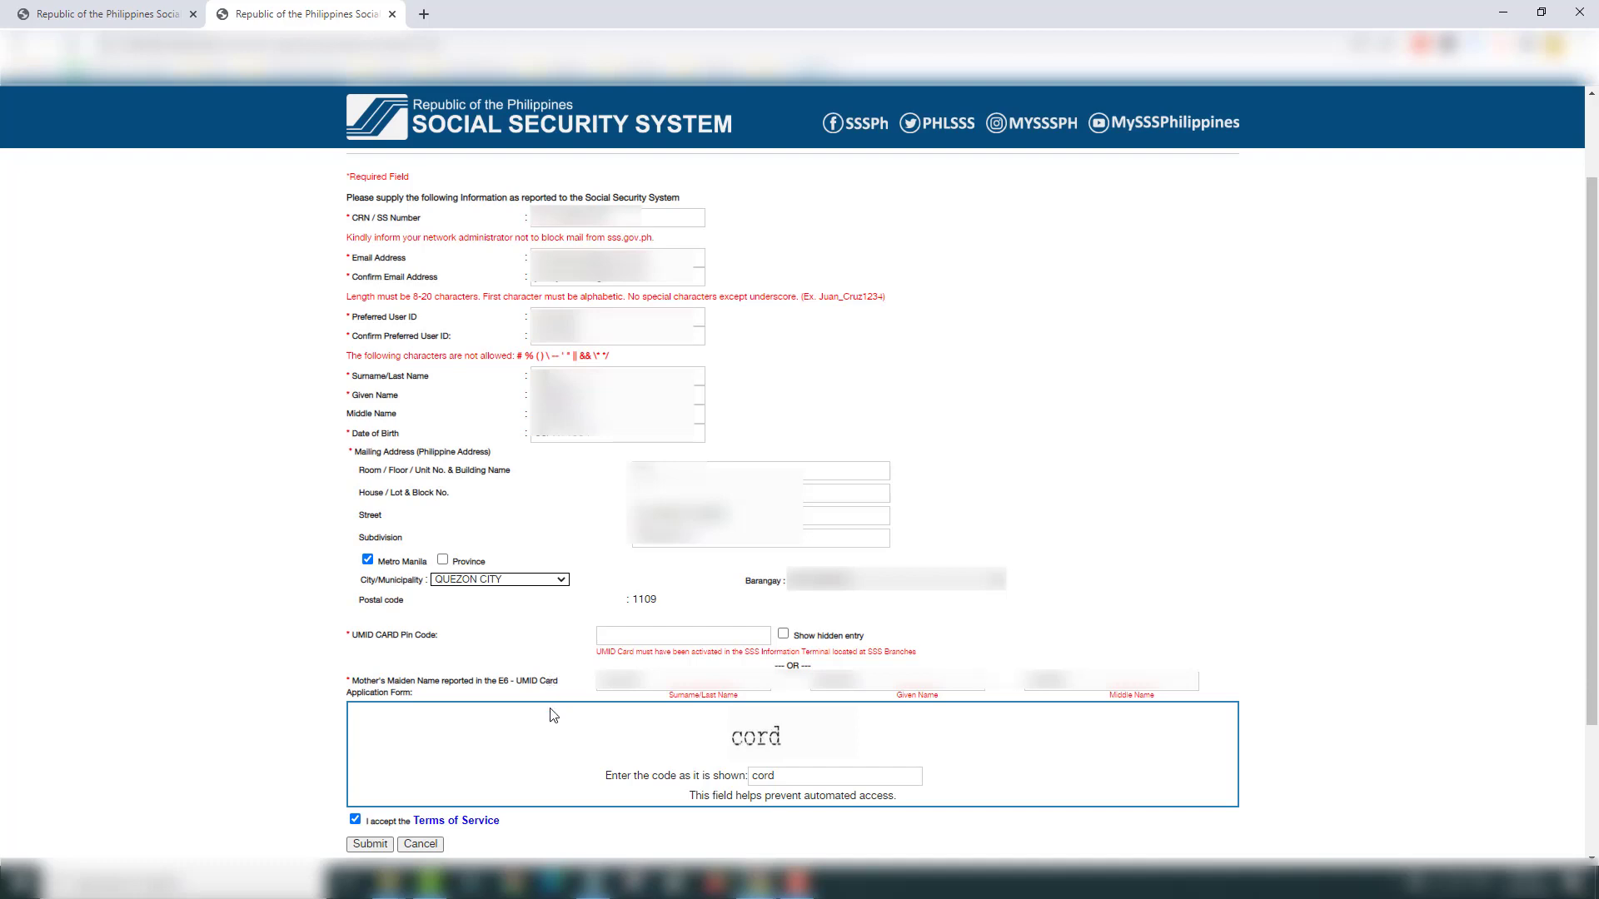
# Step: Submit the registration form, confirm sending it to SSS, and dismiss the success message
pyautogui.click(365, 843)
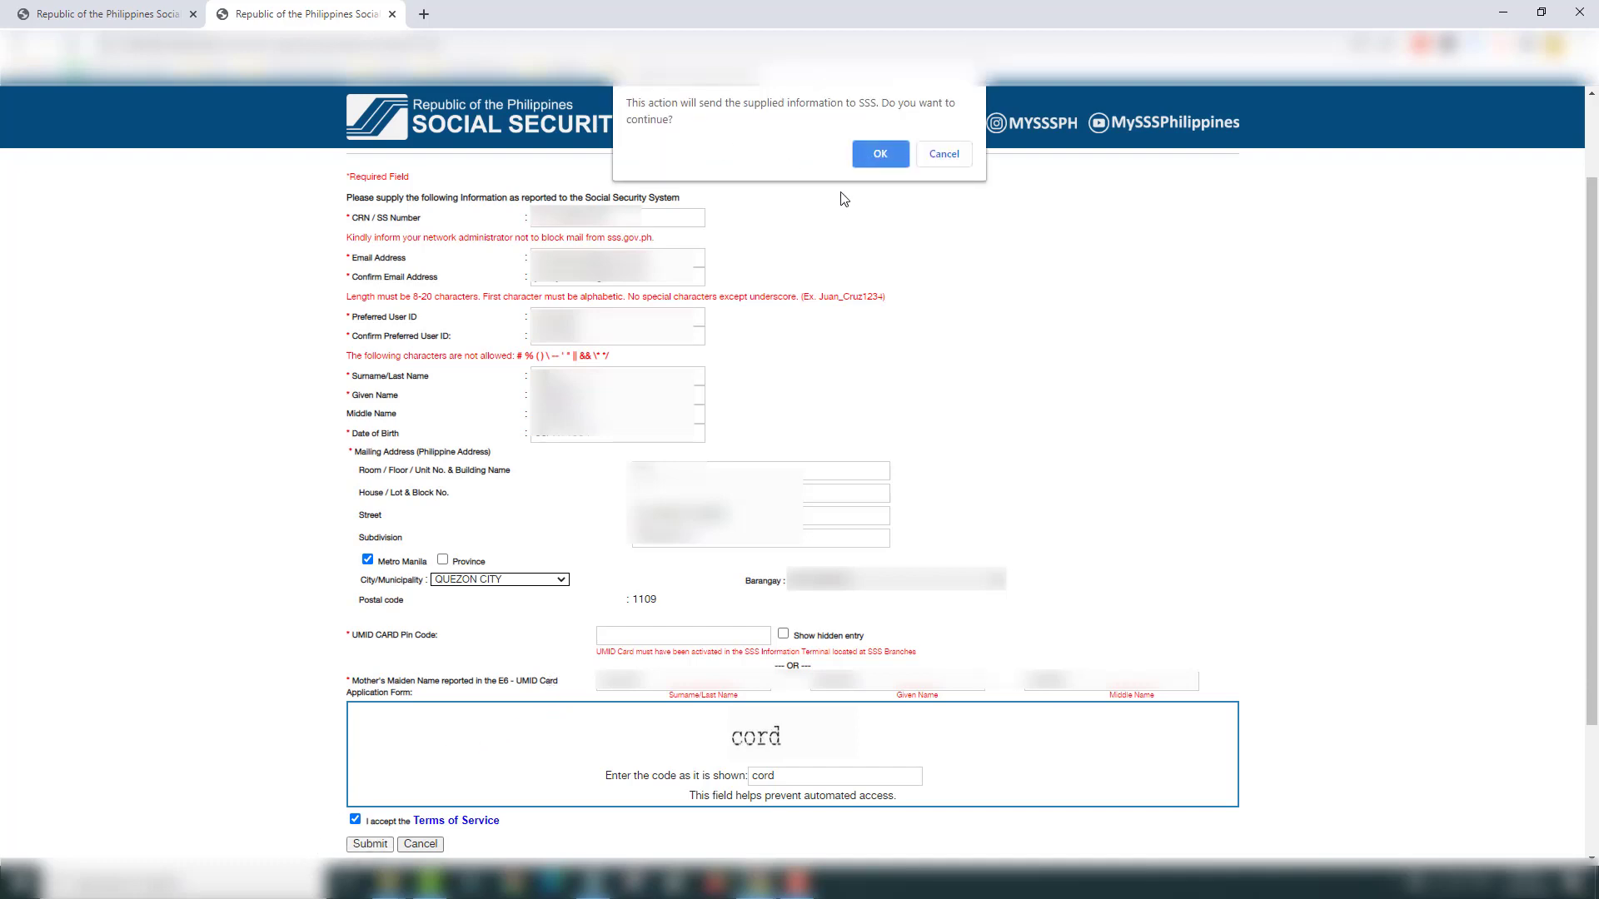
pyautogui.click(876, 160)
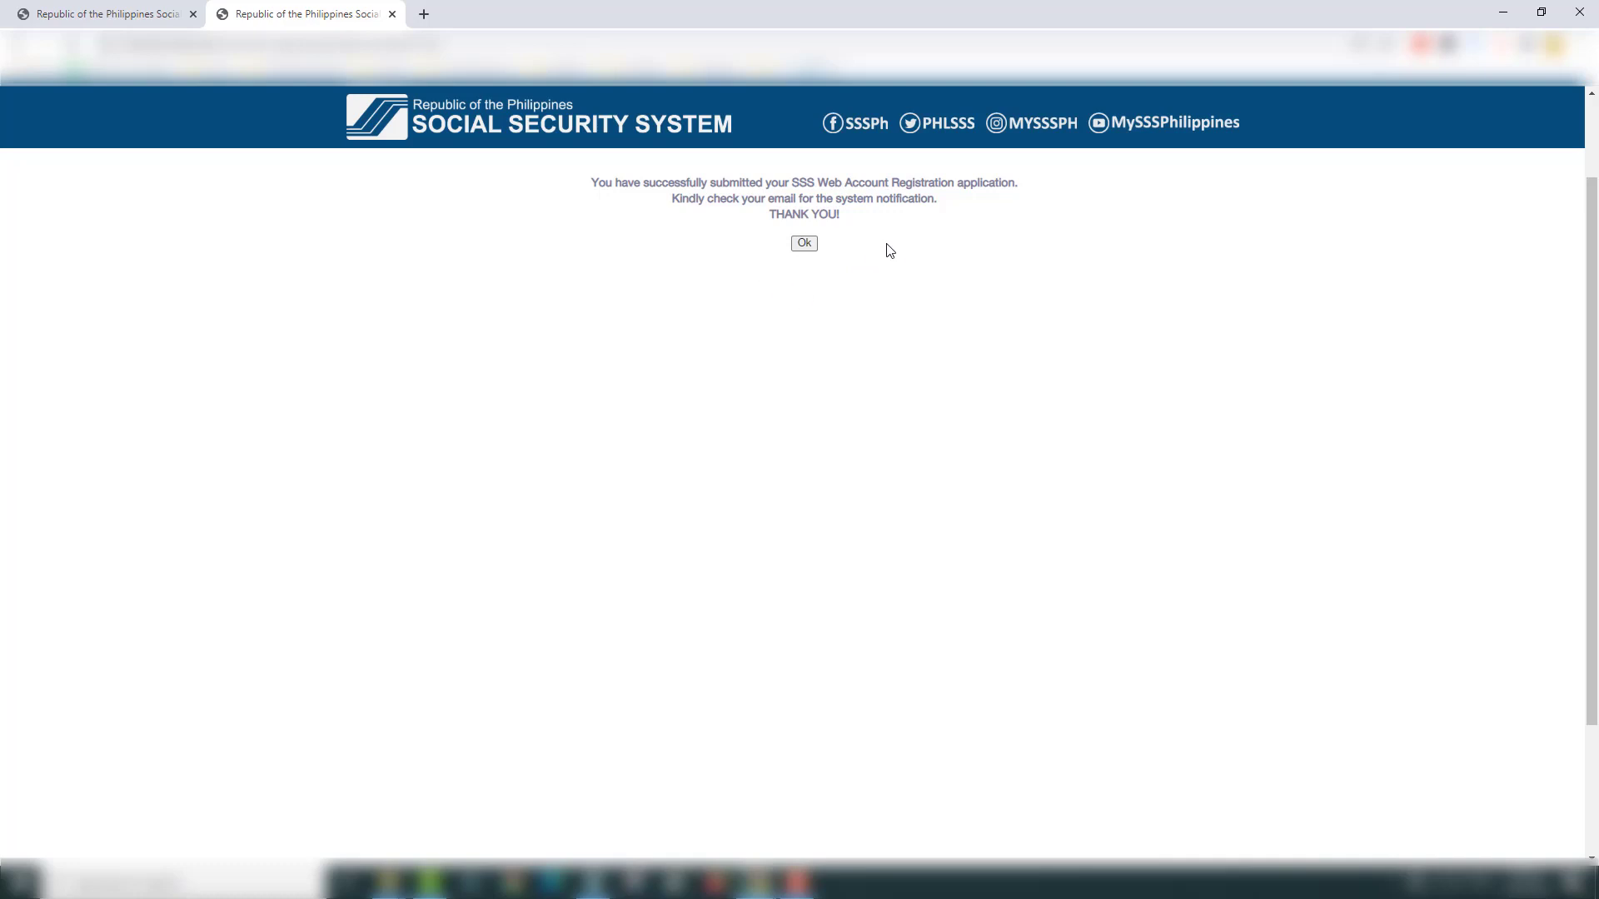
pyautogui.click(805, 246)
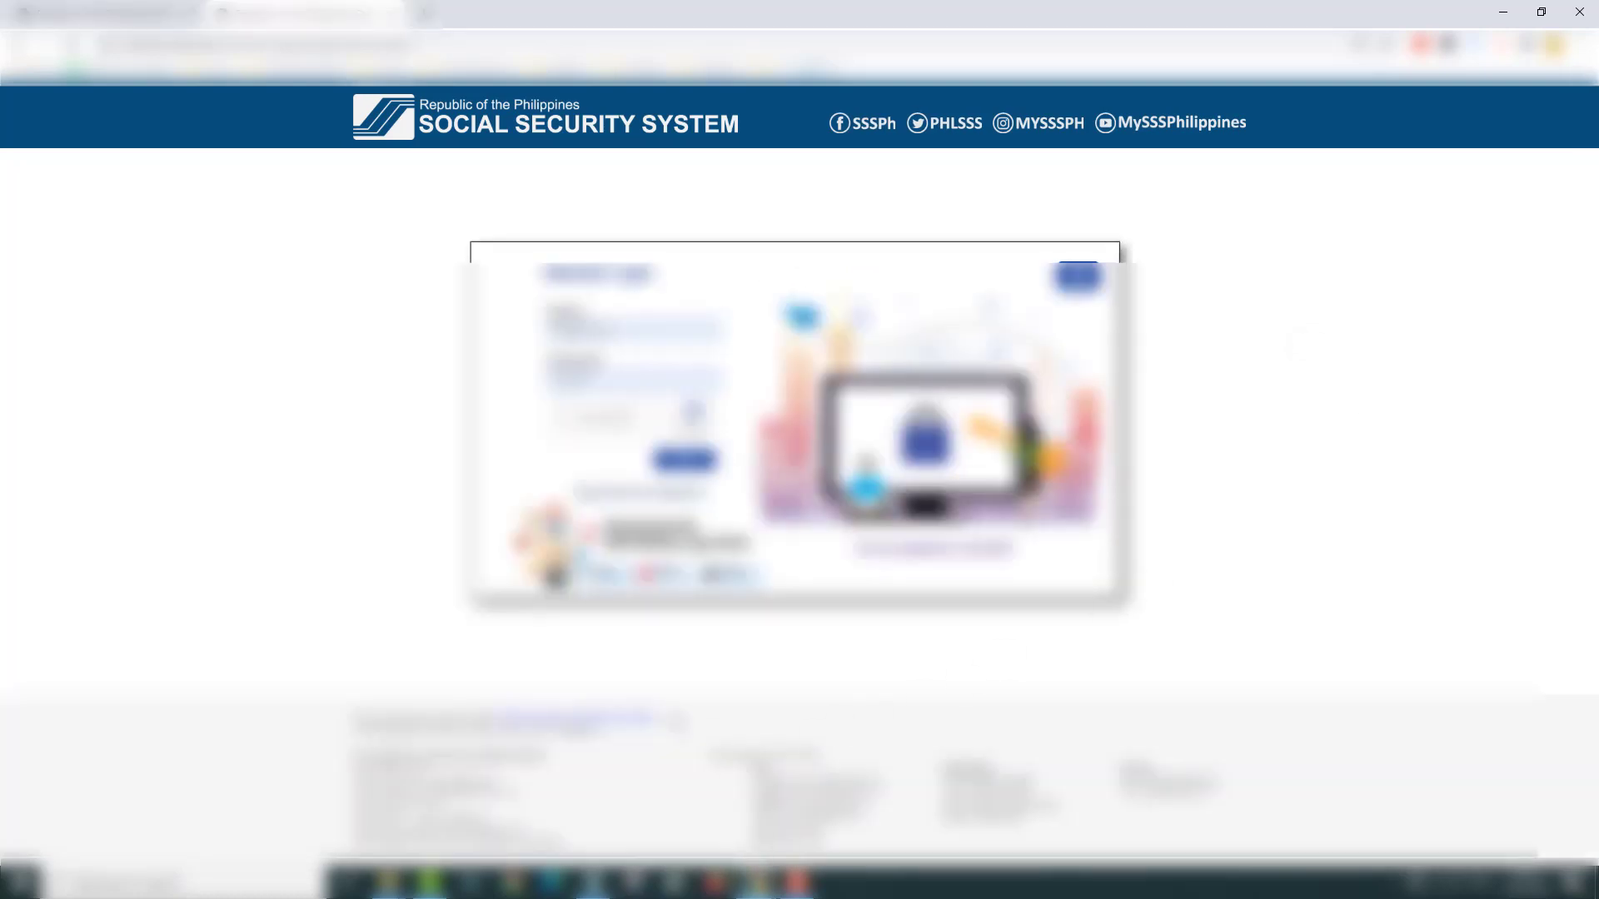
# Step: Close the login tab and open the SSS Web Registration email in Gmail
pyautogui.hotkey('ctrl', 'w')
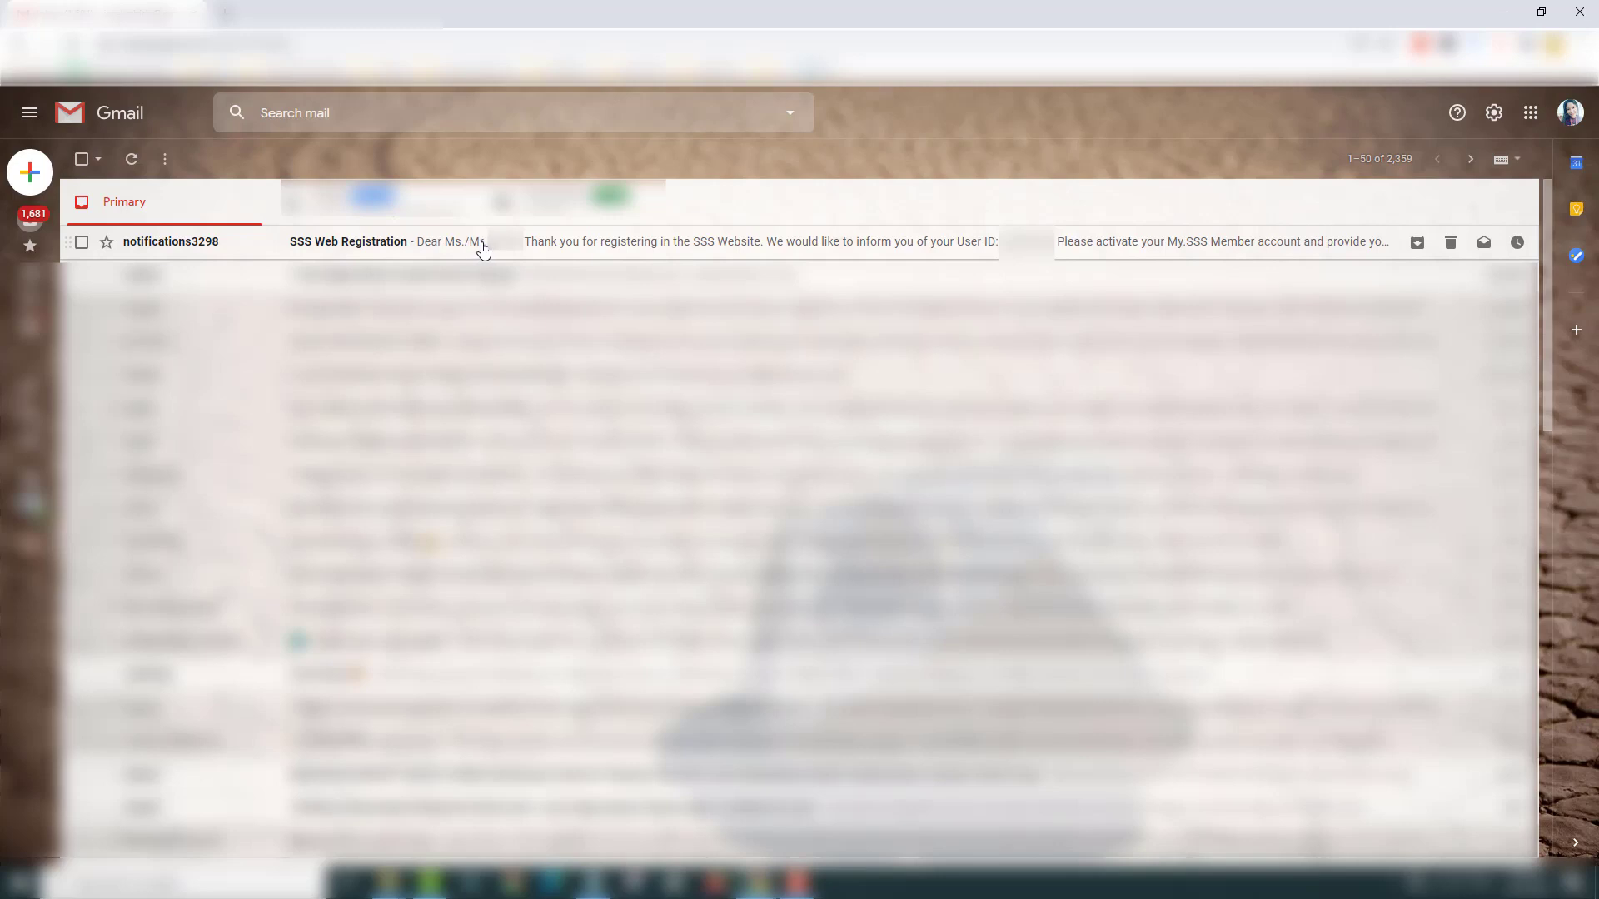
pyautogui.click(479, 247)
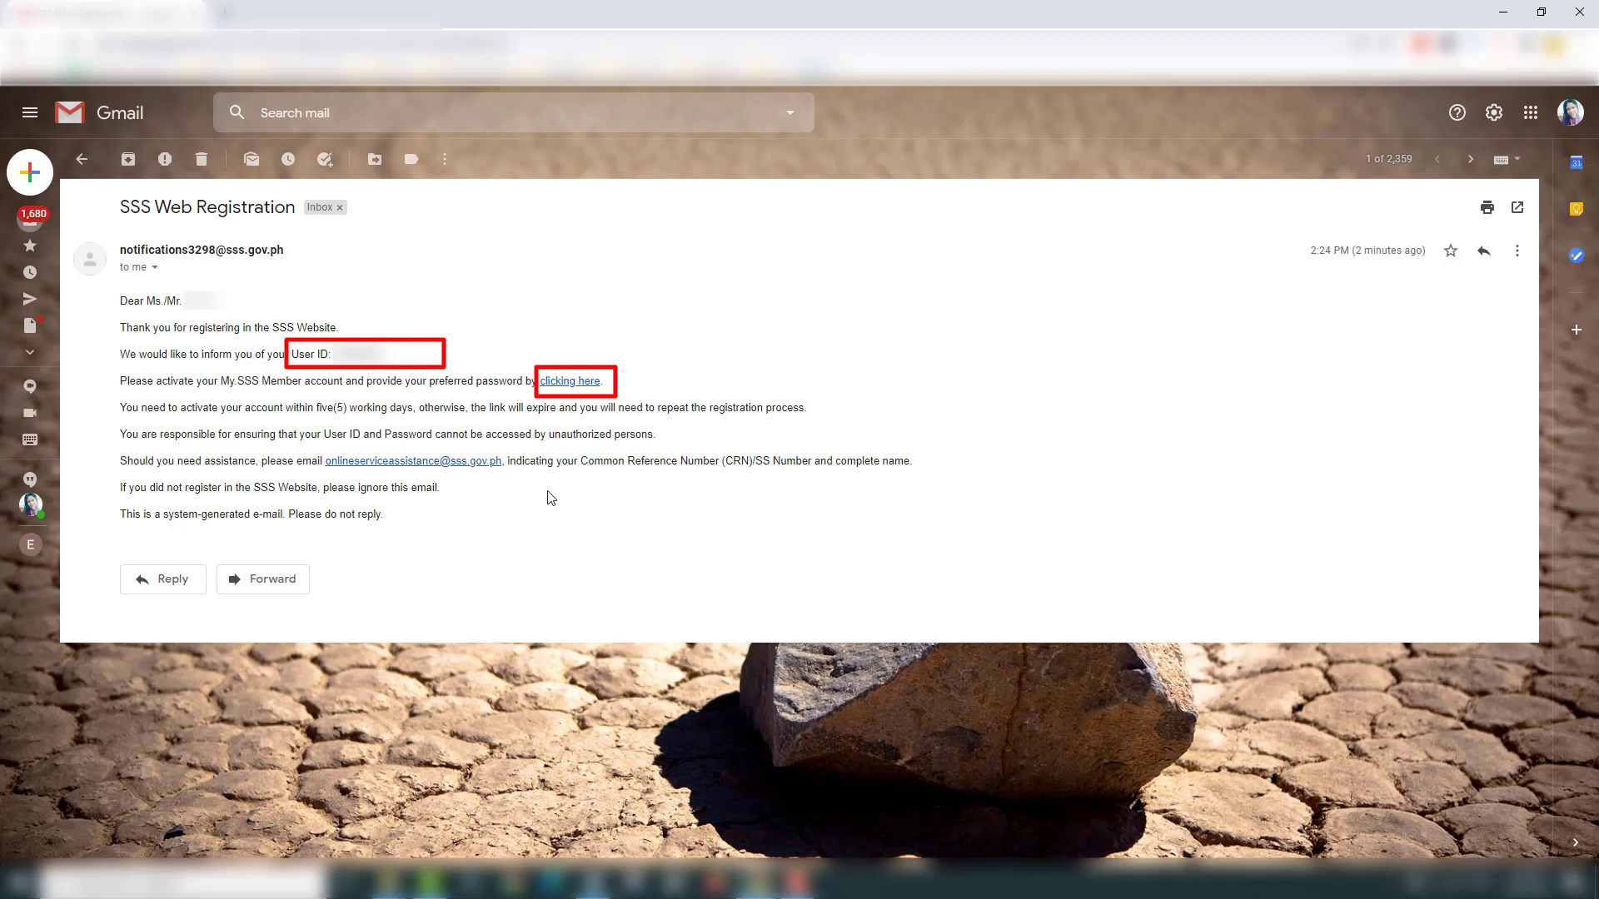
# Step: Follow the email's activation link and enter the last six digits of the SS number
pyautogui.click(571, 385)
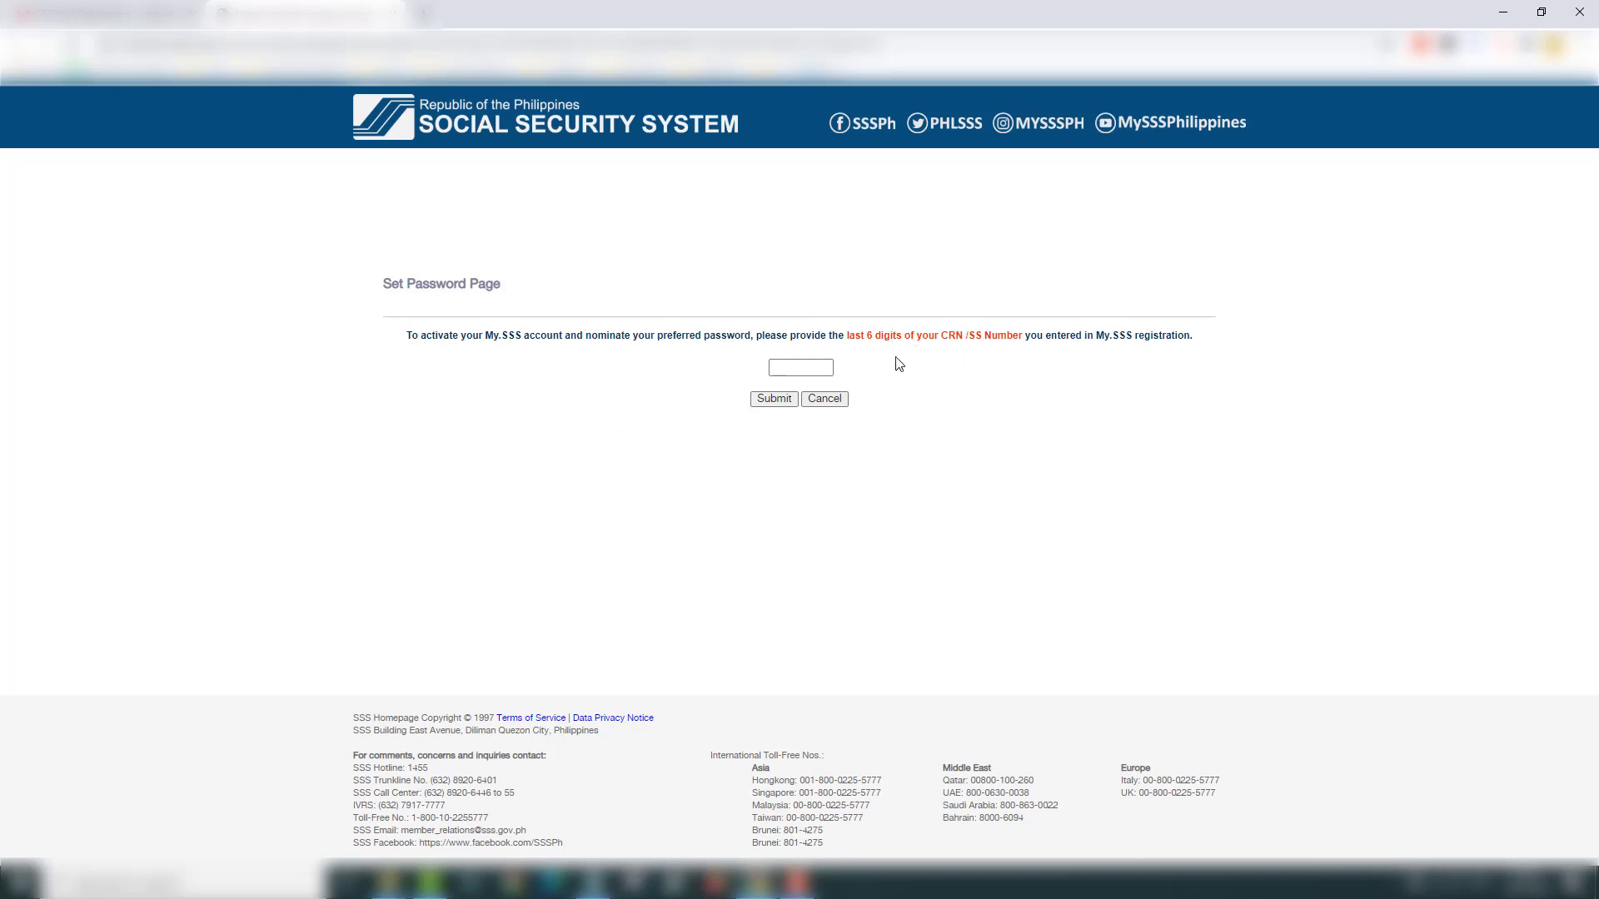
# Step: Submit the SS number digits and review the password rules on the Set Password page
pyautogui.click(774, 399)
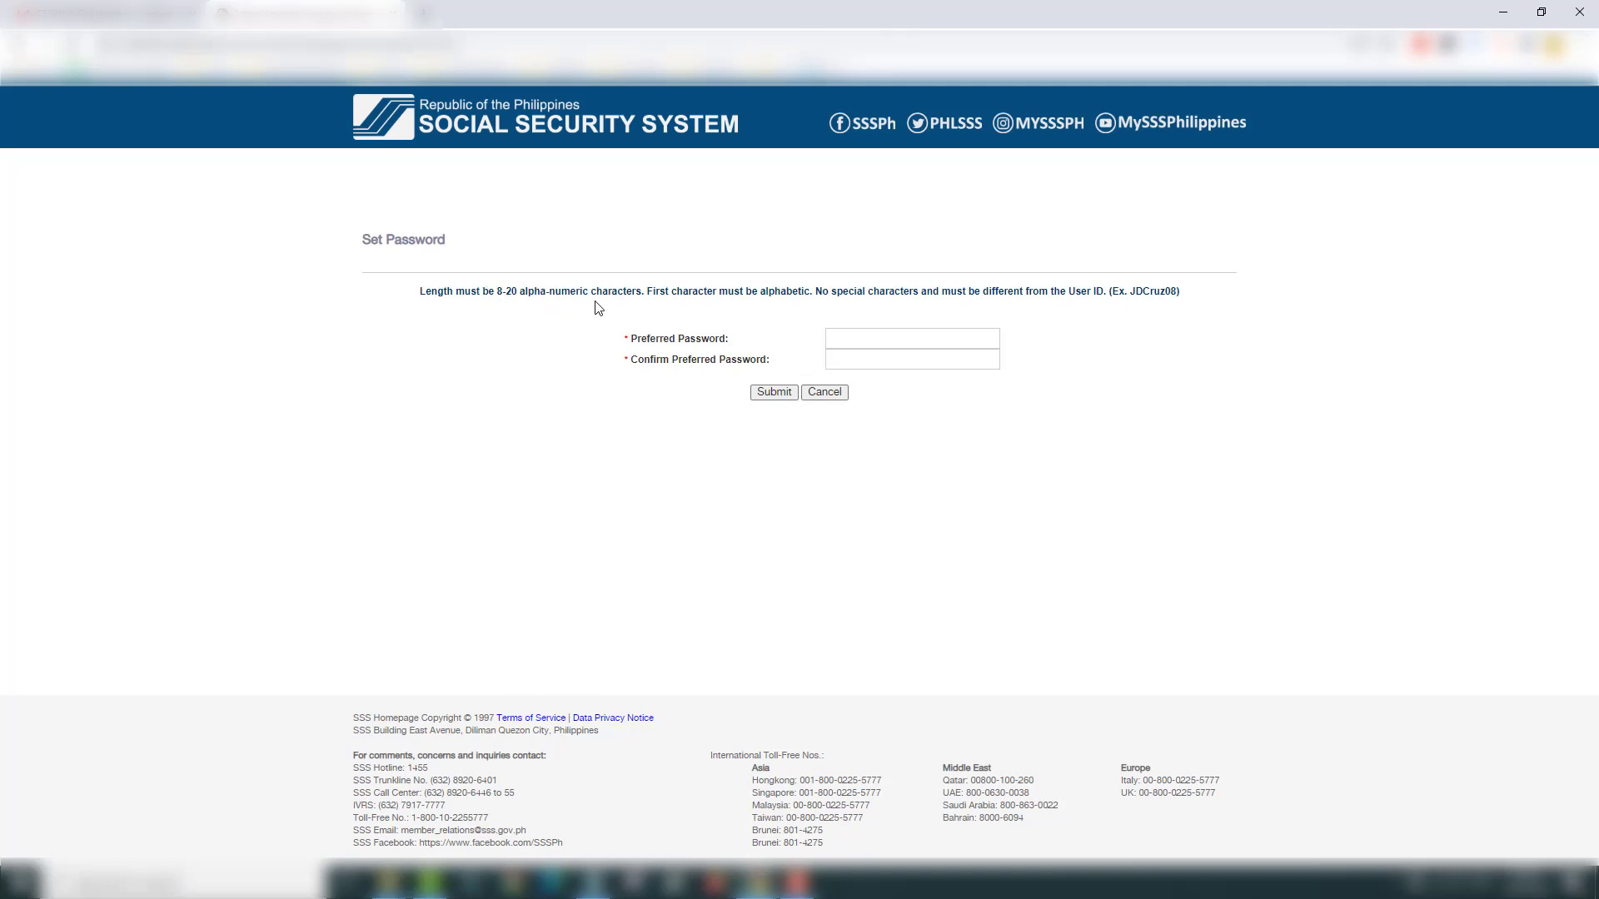
pyautogui.moveTo(521, 292); pyautogui.dragTo(622, 307)
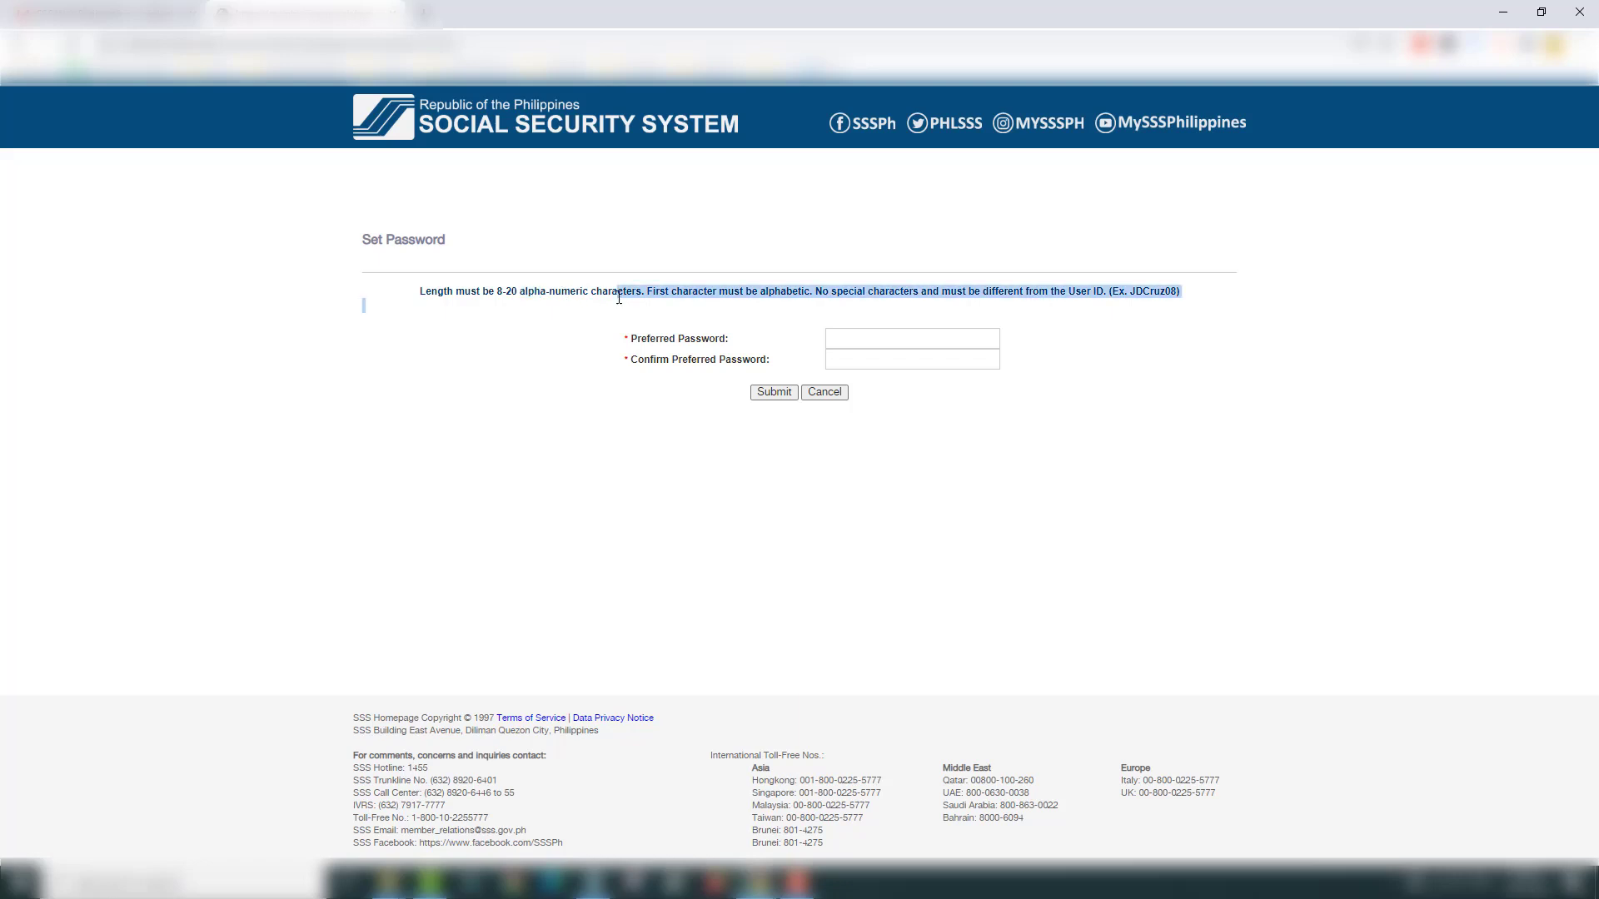
pyautogui.click(693, 313)
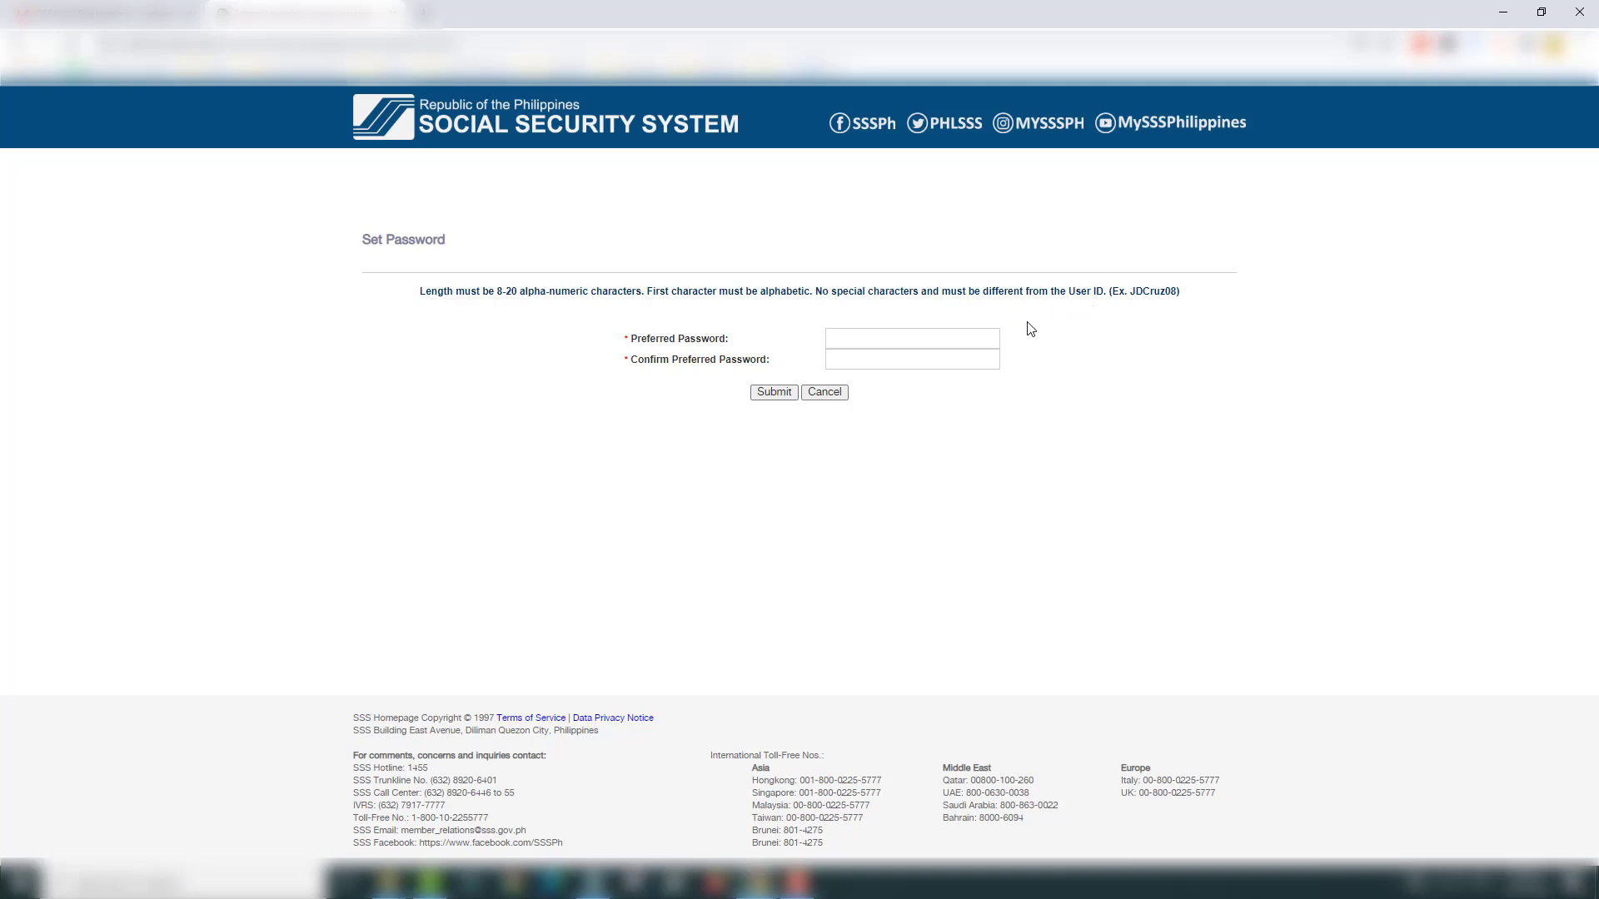
# Step: Enter and confirm the preferred password, then submit to activate the account
pyautogui.click(981, 333)
pyautogui.hotkey('ctrl', 'v')
pyautogui.press('Tab')
pyautogui.hotkey('ctrl', 'v')
pyautogui.click(774, 392)
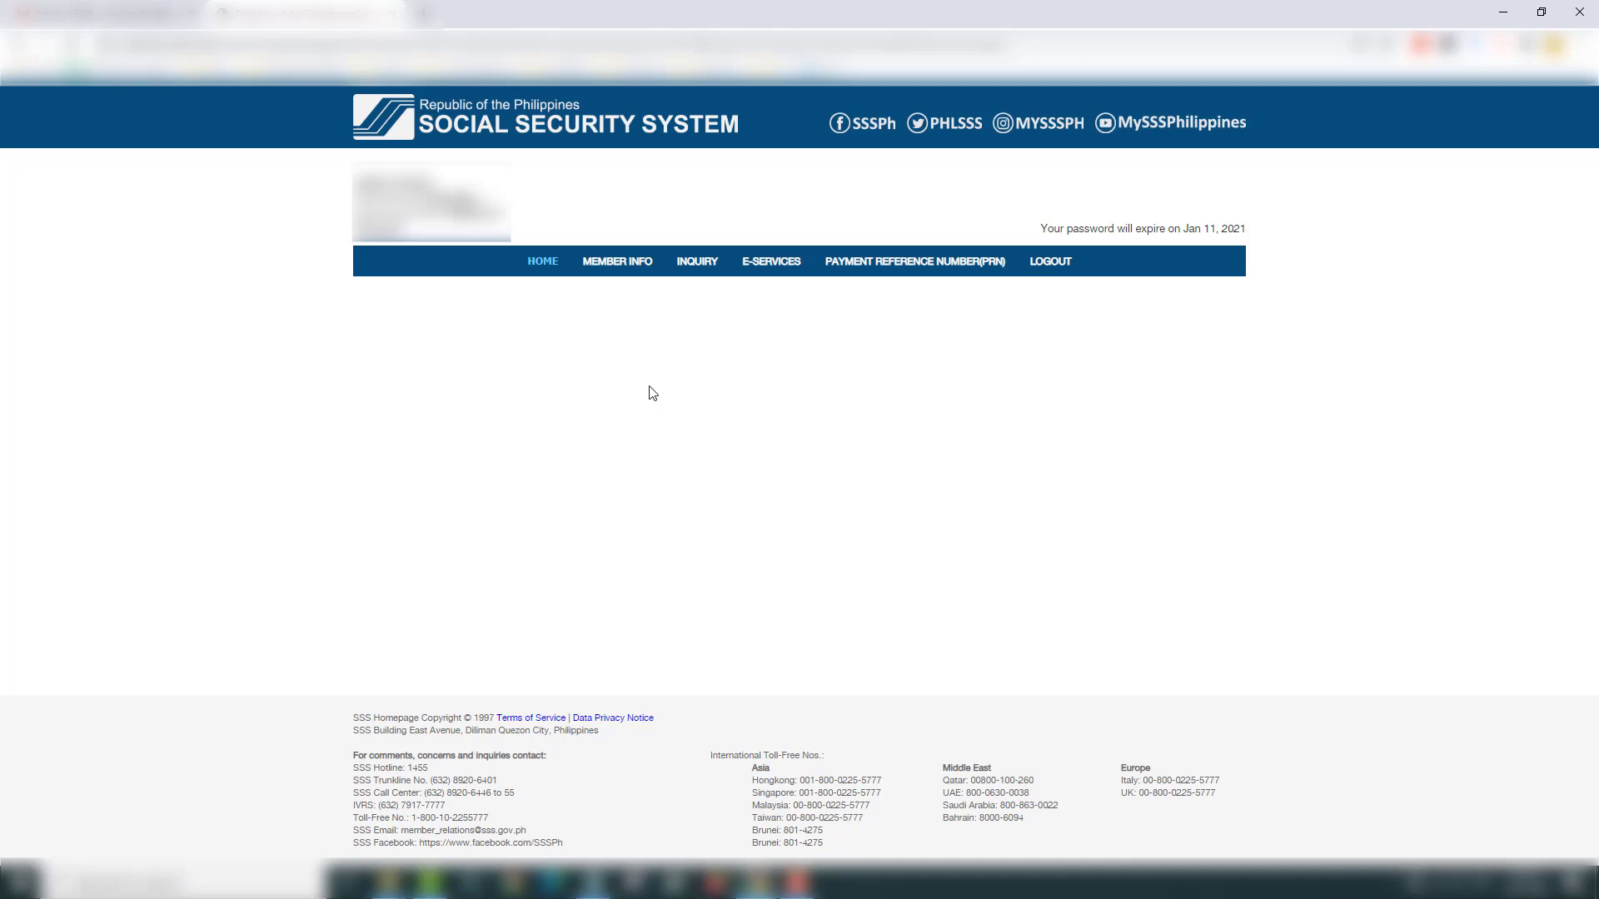
# Step: Log out, pass the robot check, and reopen the MEMBER portal login
pyautogui.click(1047, 268)
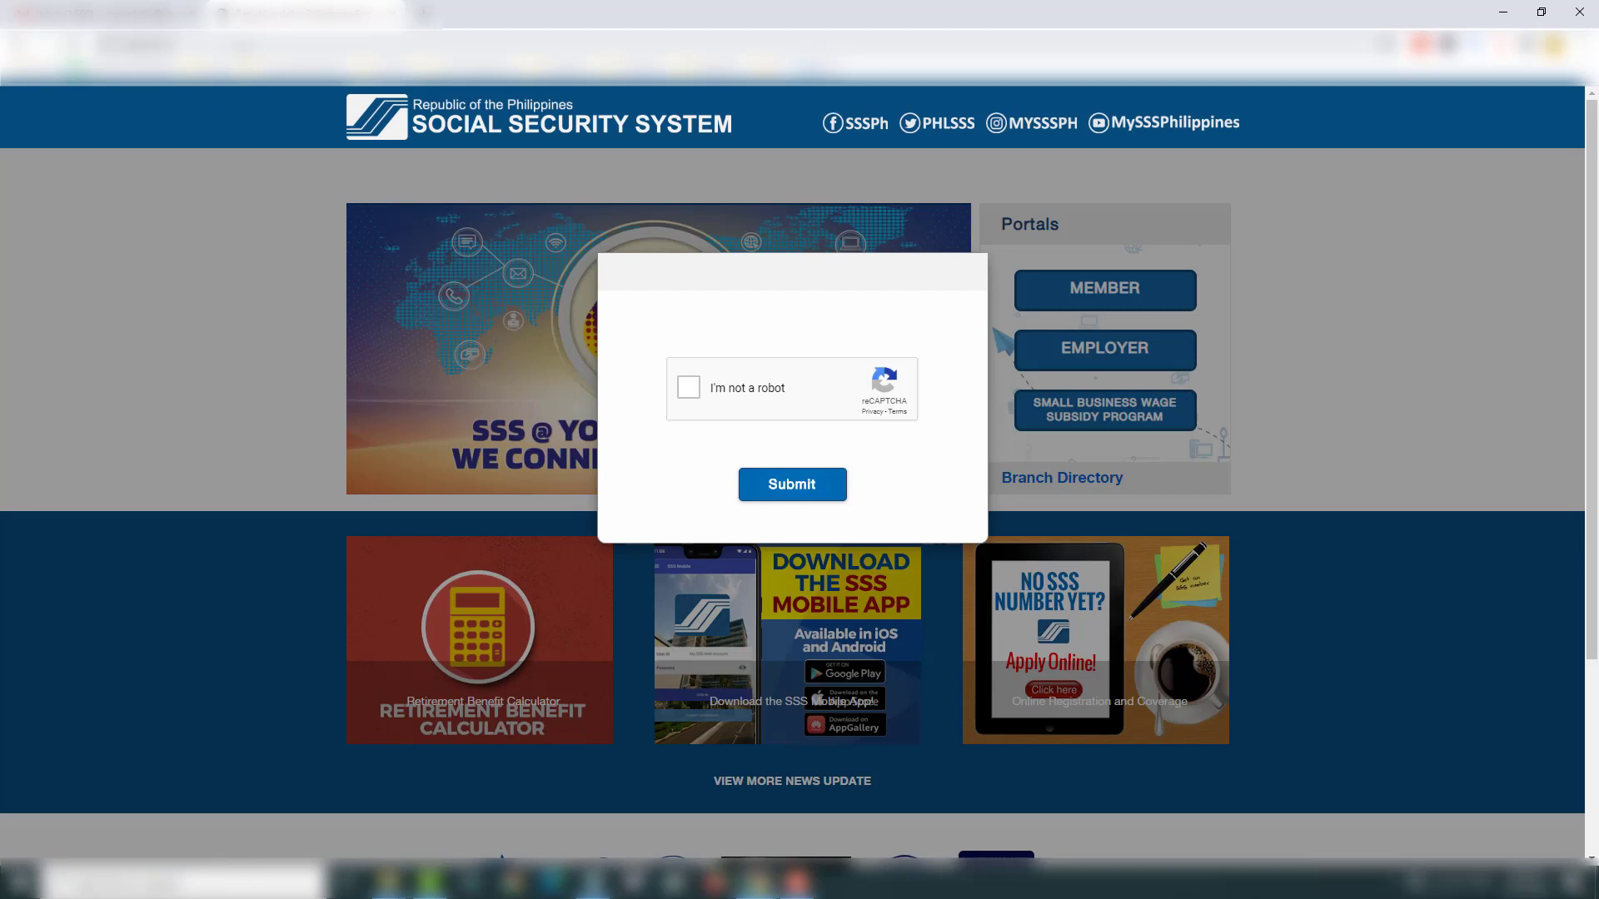
pyautogui.click(689, 389)
pyautogui.click(797, 487)
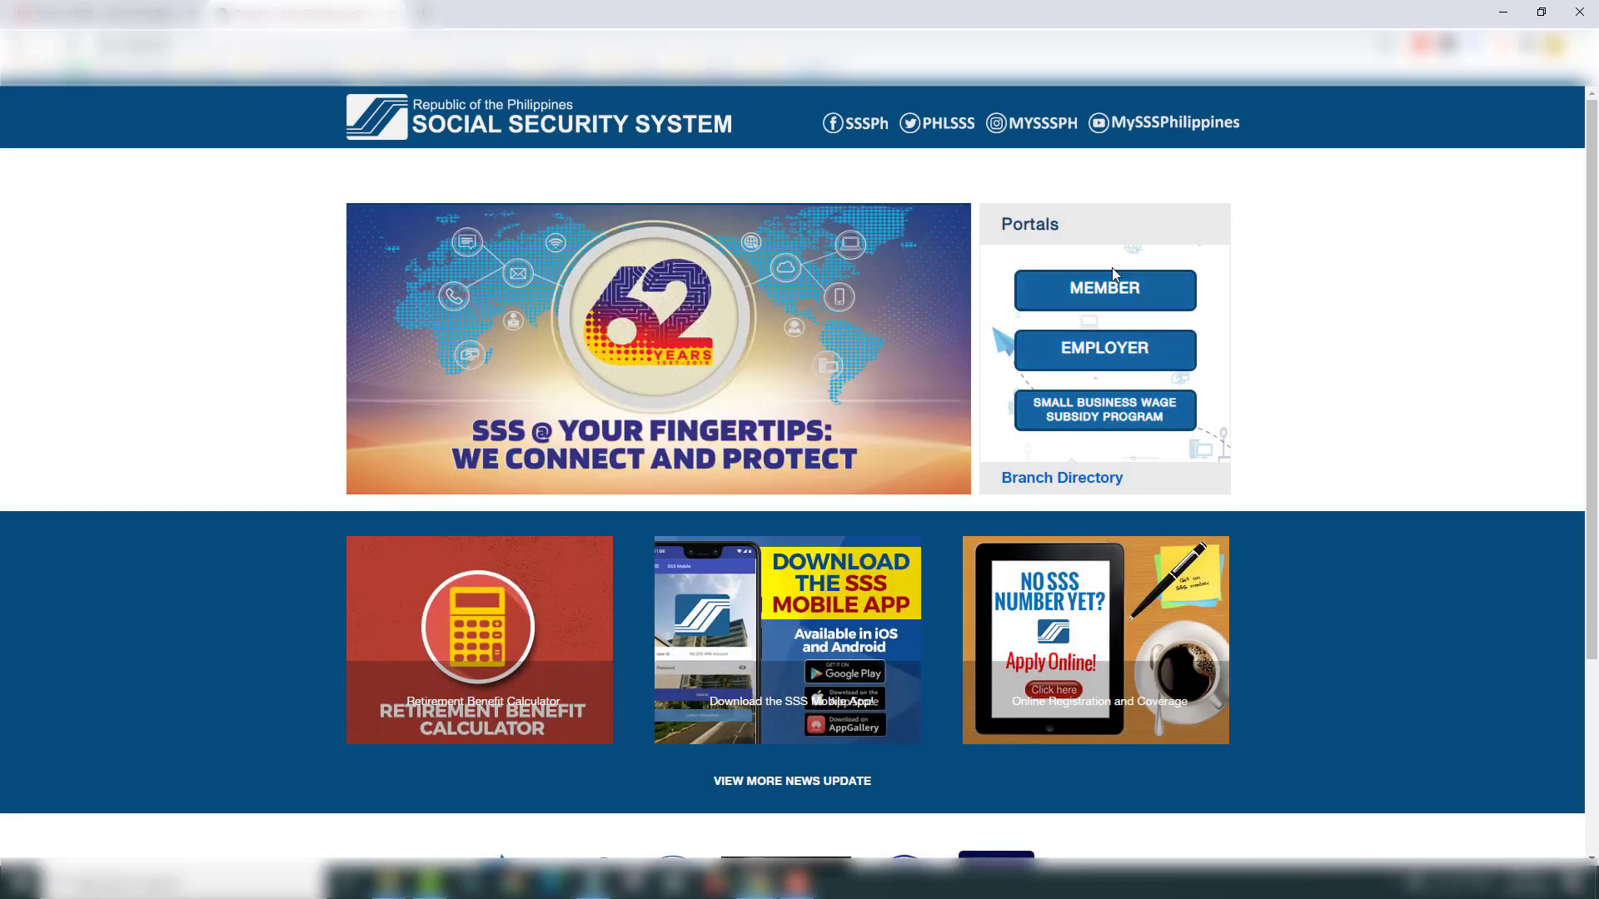
pyautogui.click(1129, 304)
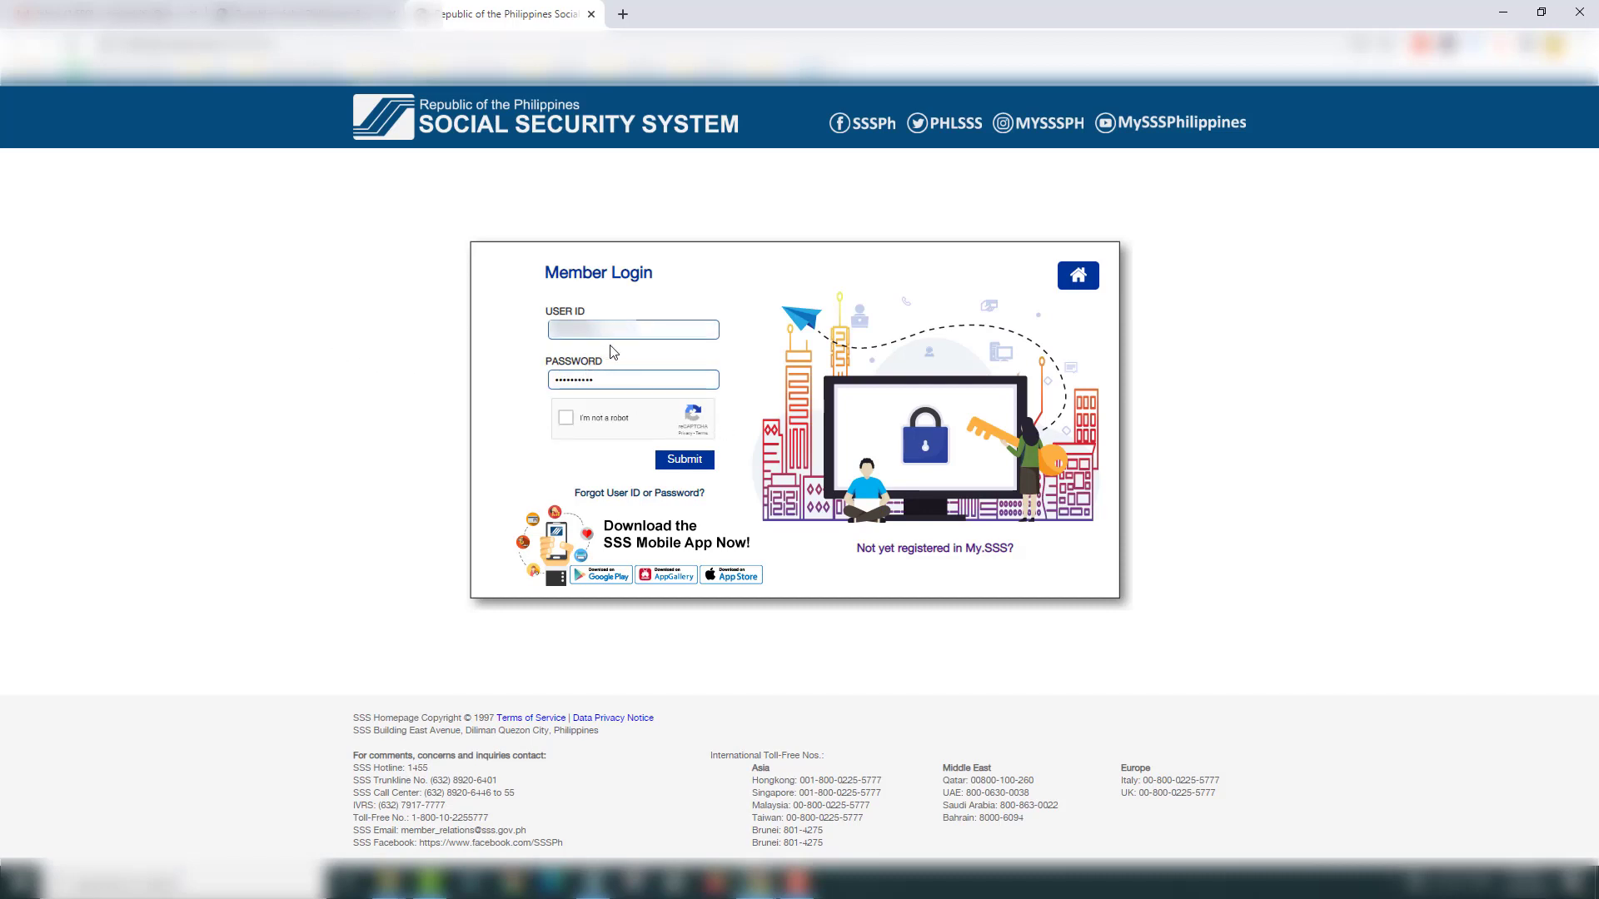
# Step: Log in with the prefilled User ID and password after passing the robot check
pyautogui.click(617, 333)
pyautogui.click(565, 418)
pyautogui.click(685, 460)
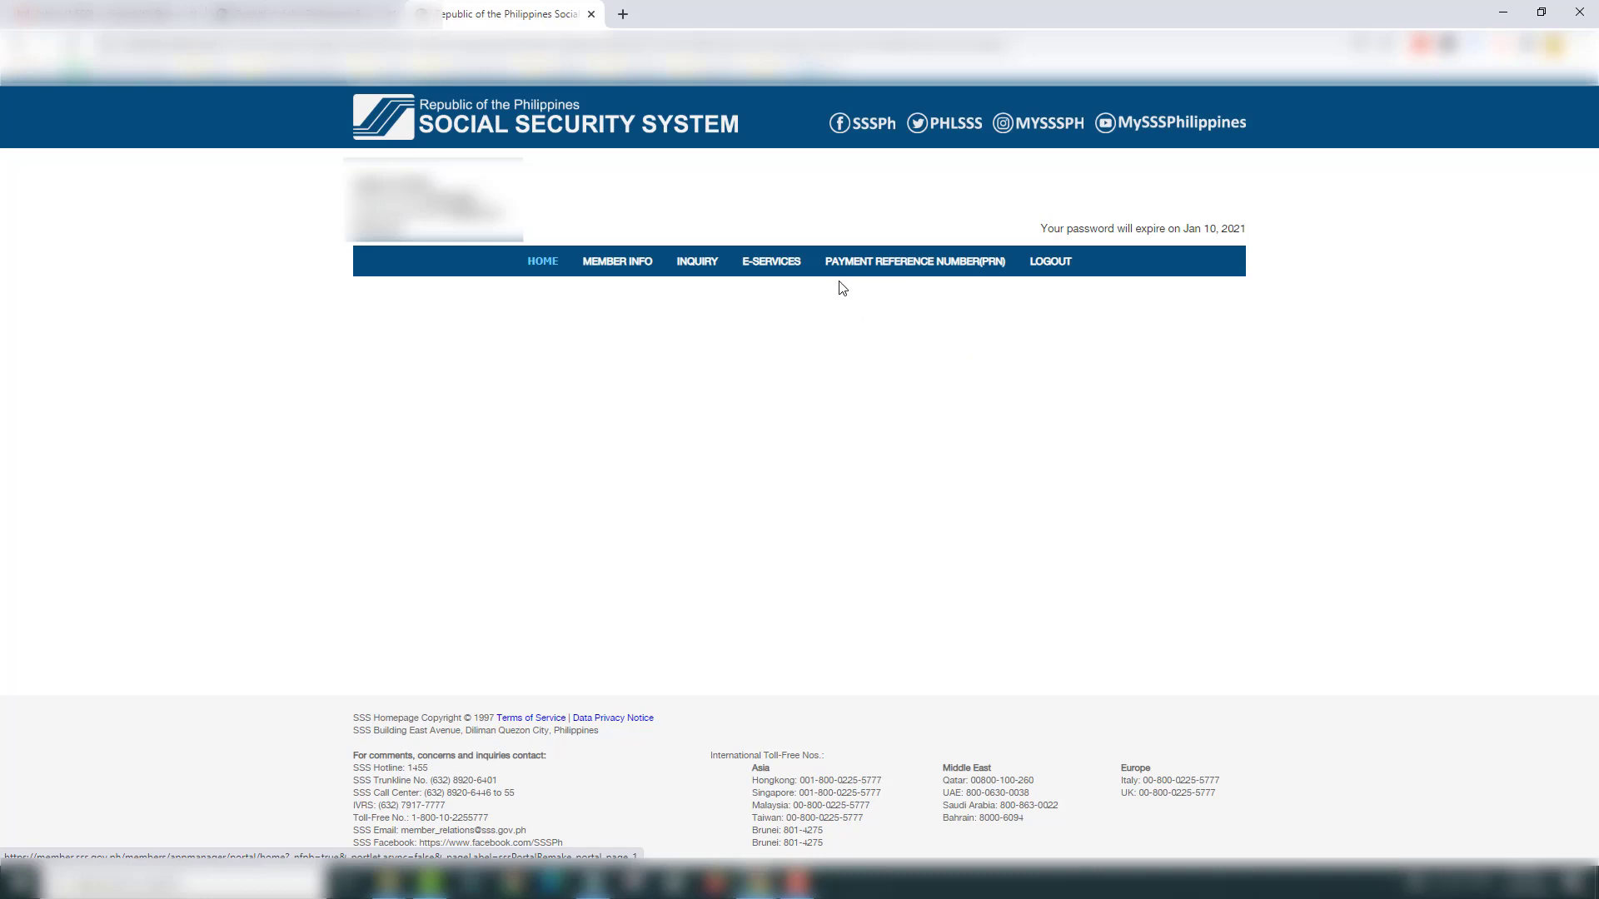
pyautogui.moveTo(893, 267)
# Step: Open Contributions from the INQUIRY menu
pyautogui.moveTo(693, 266)
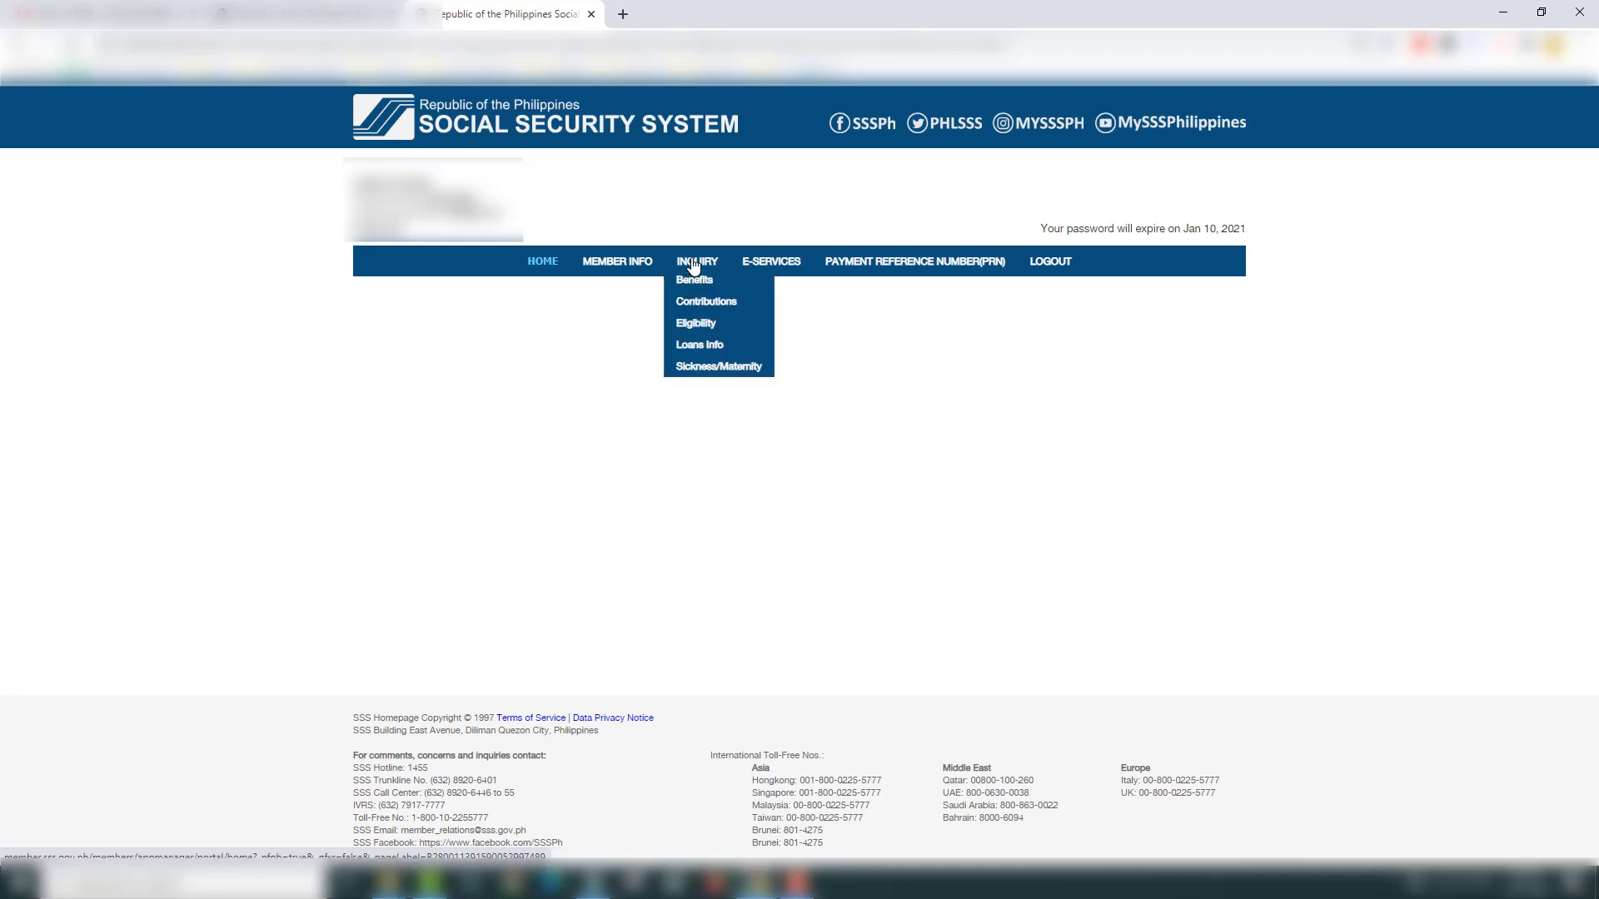
pyautogui.click(734, 310)
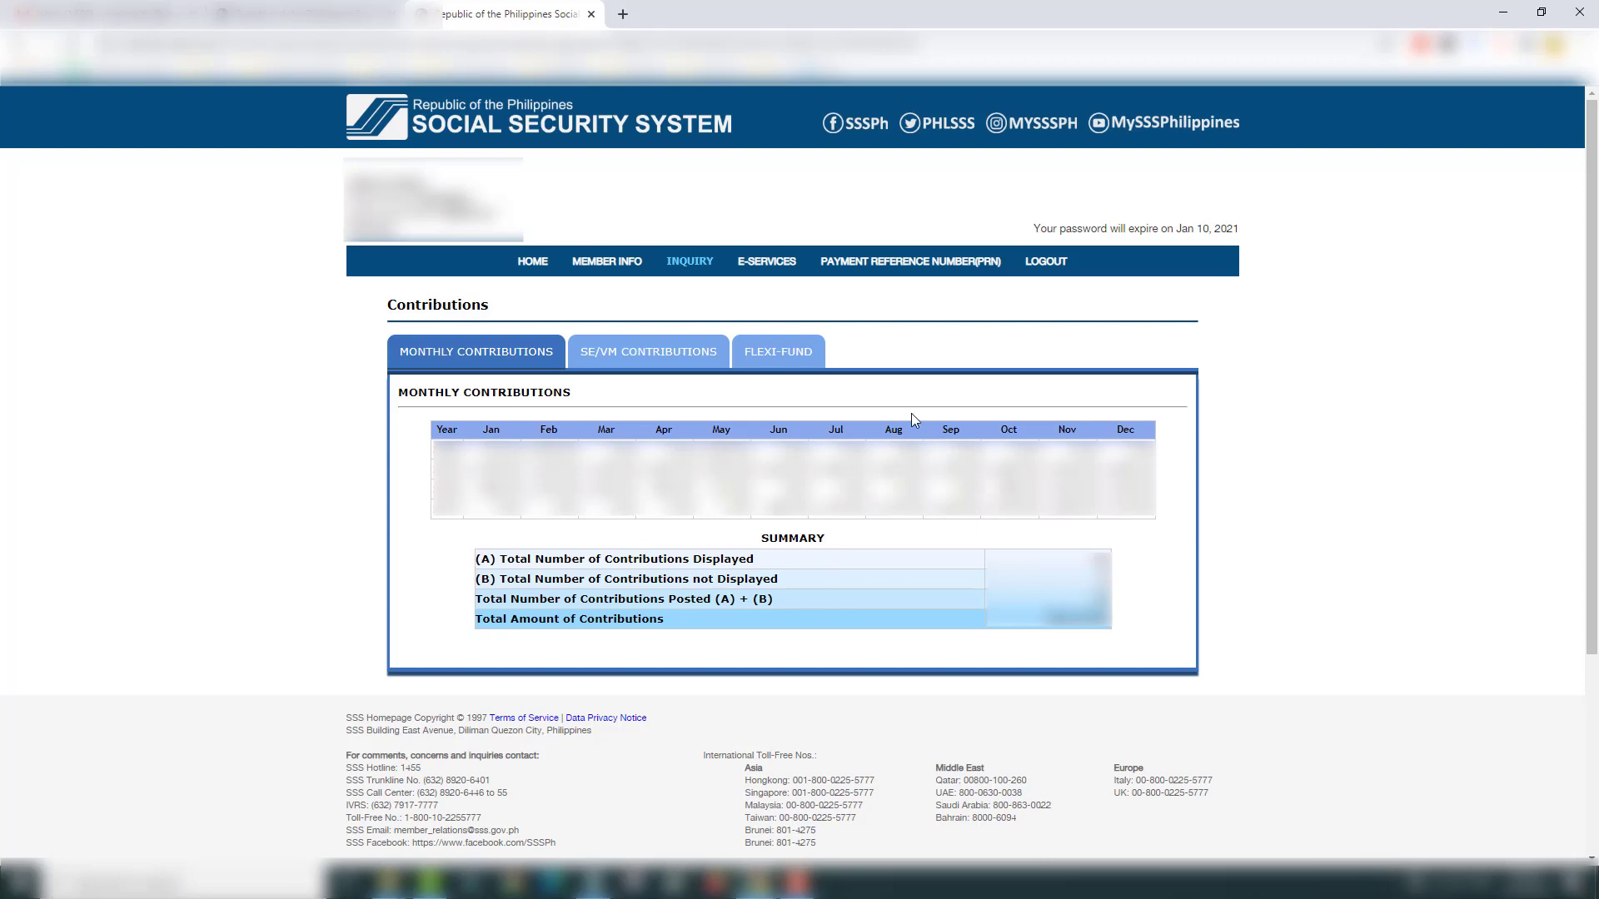
pyautogui.click(777, 356)
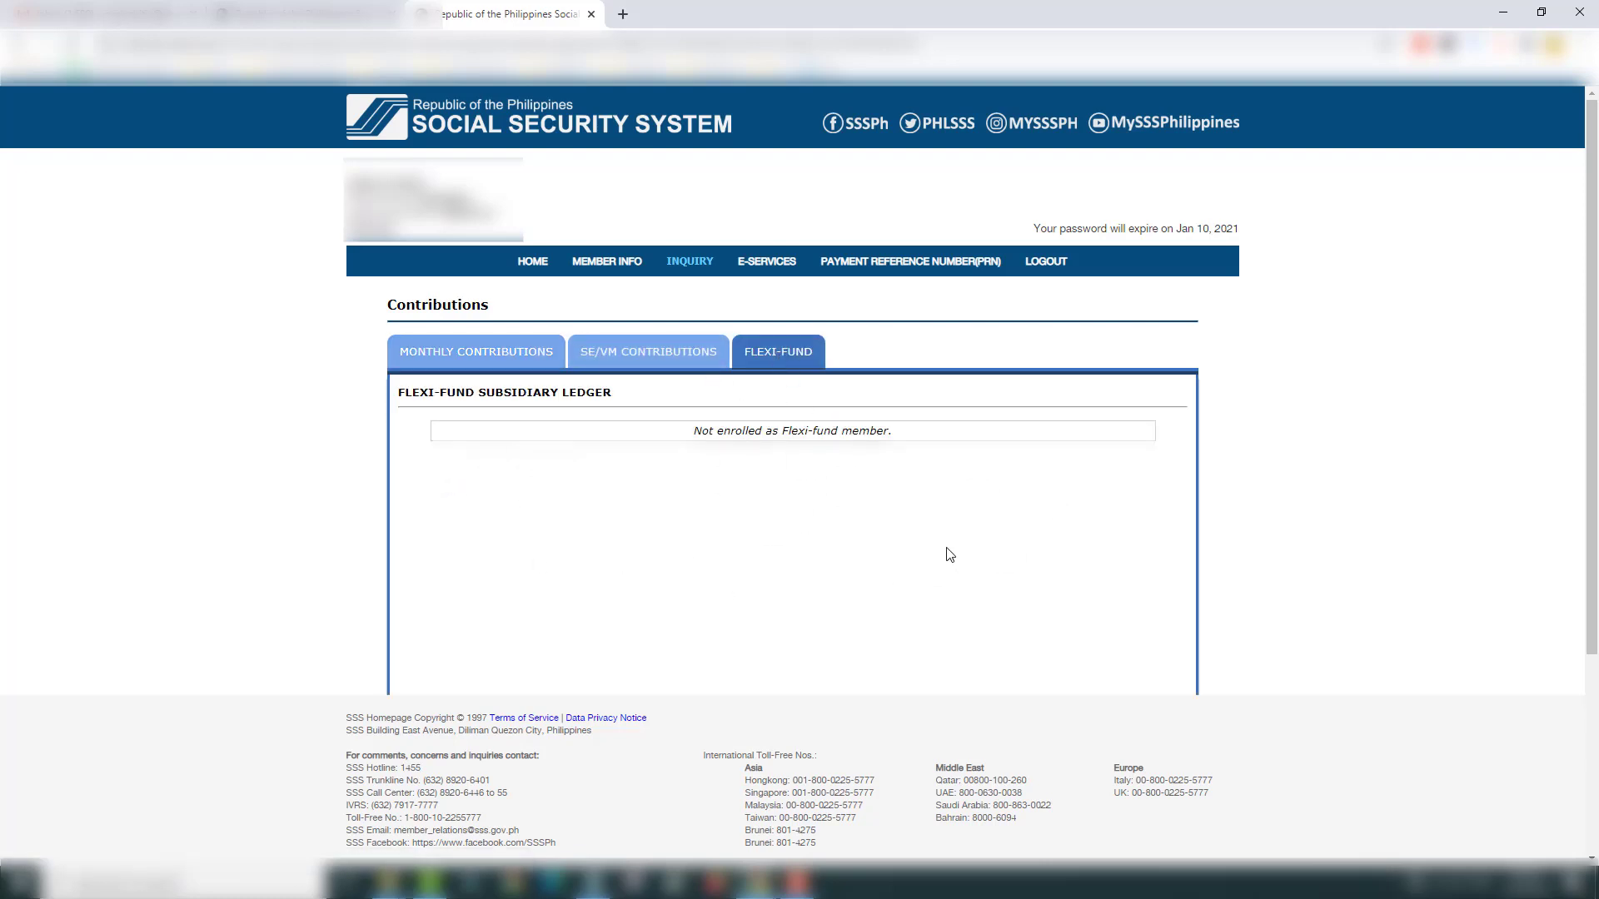
pyautogui.click(652, 360)
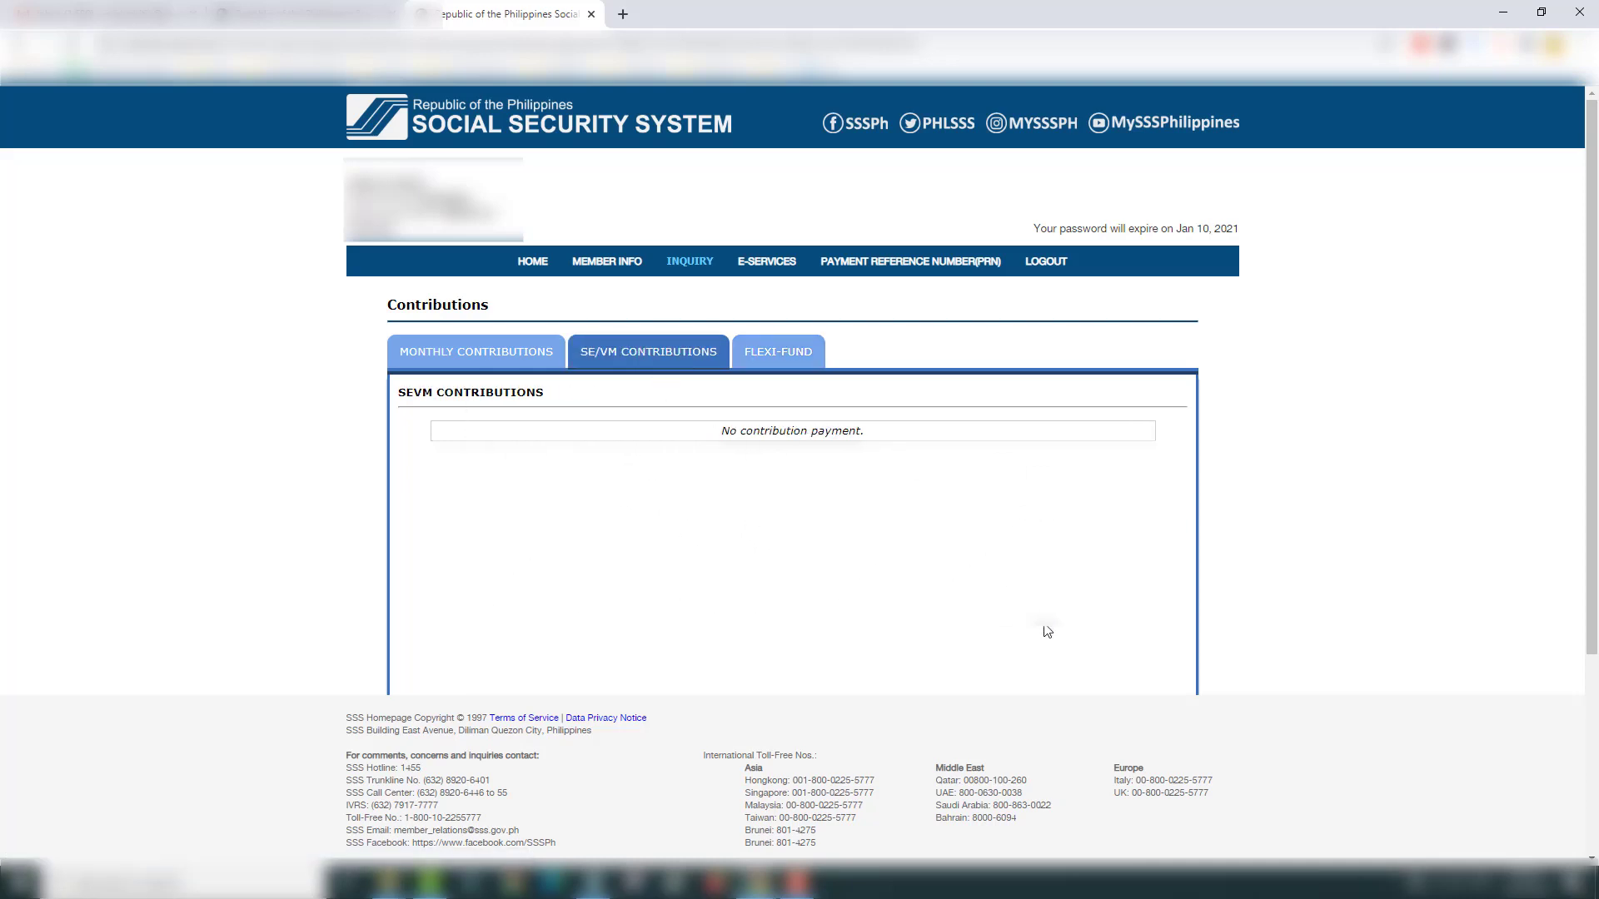
pyautogui.click(476, 356)
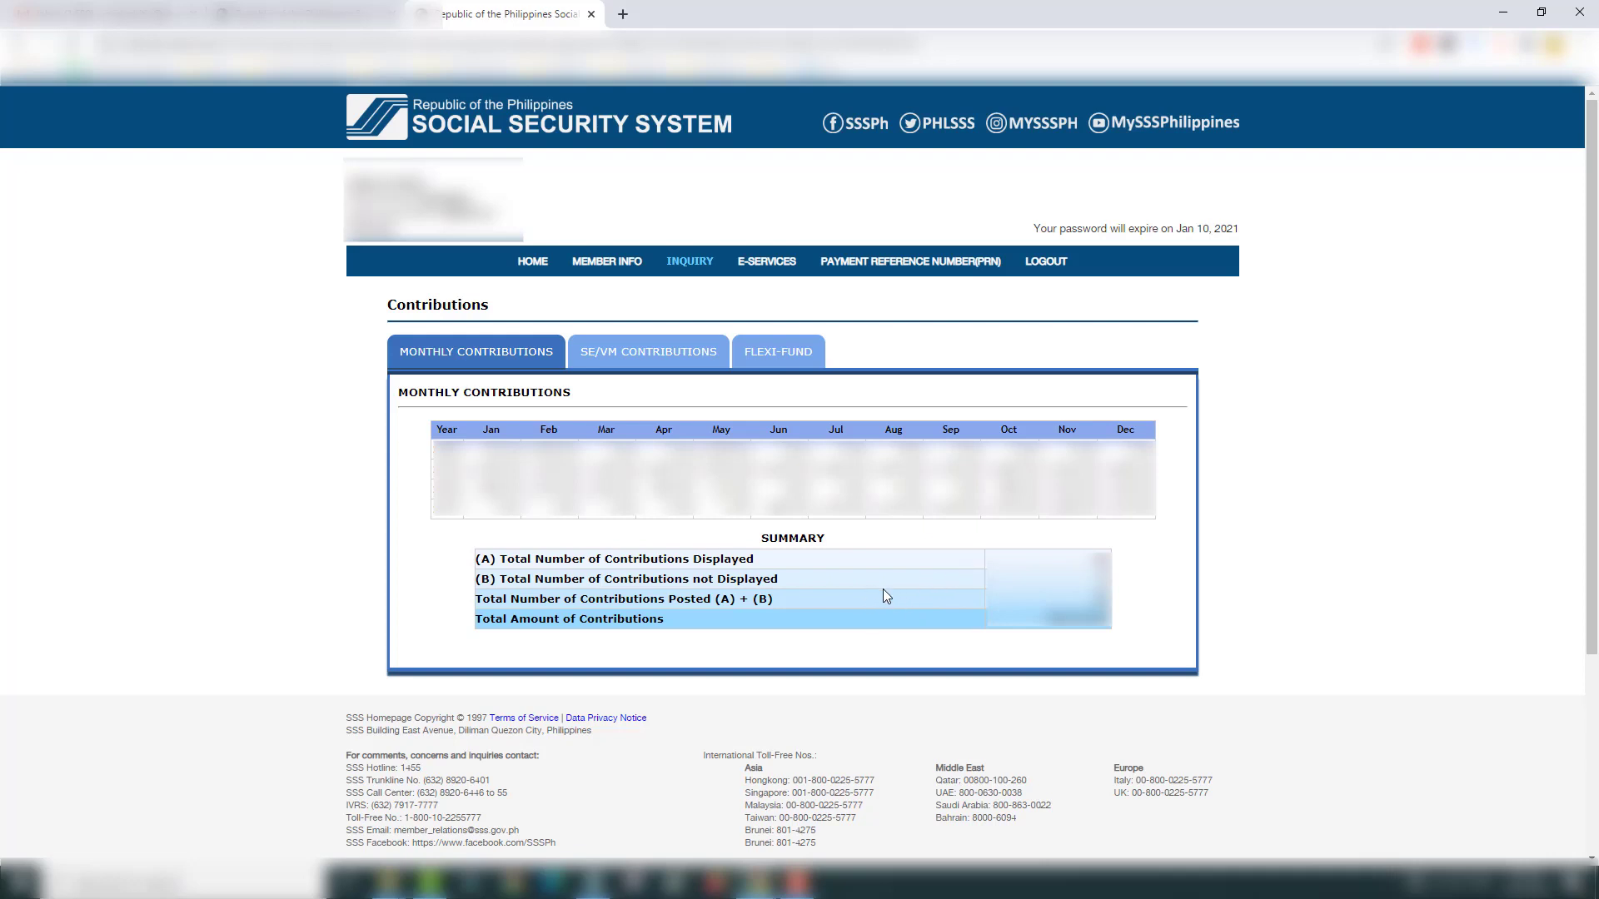
pyautogui.moveTo(887, 268)
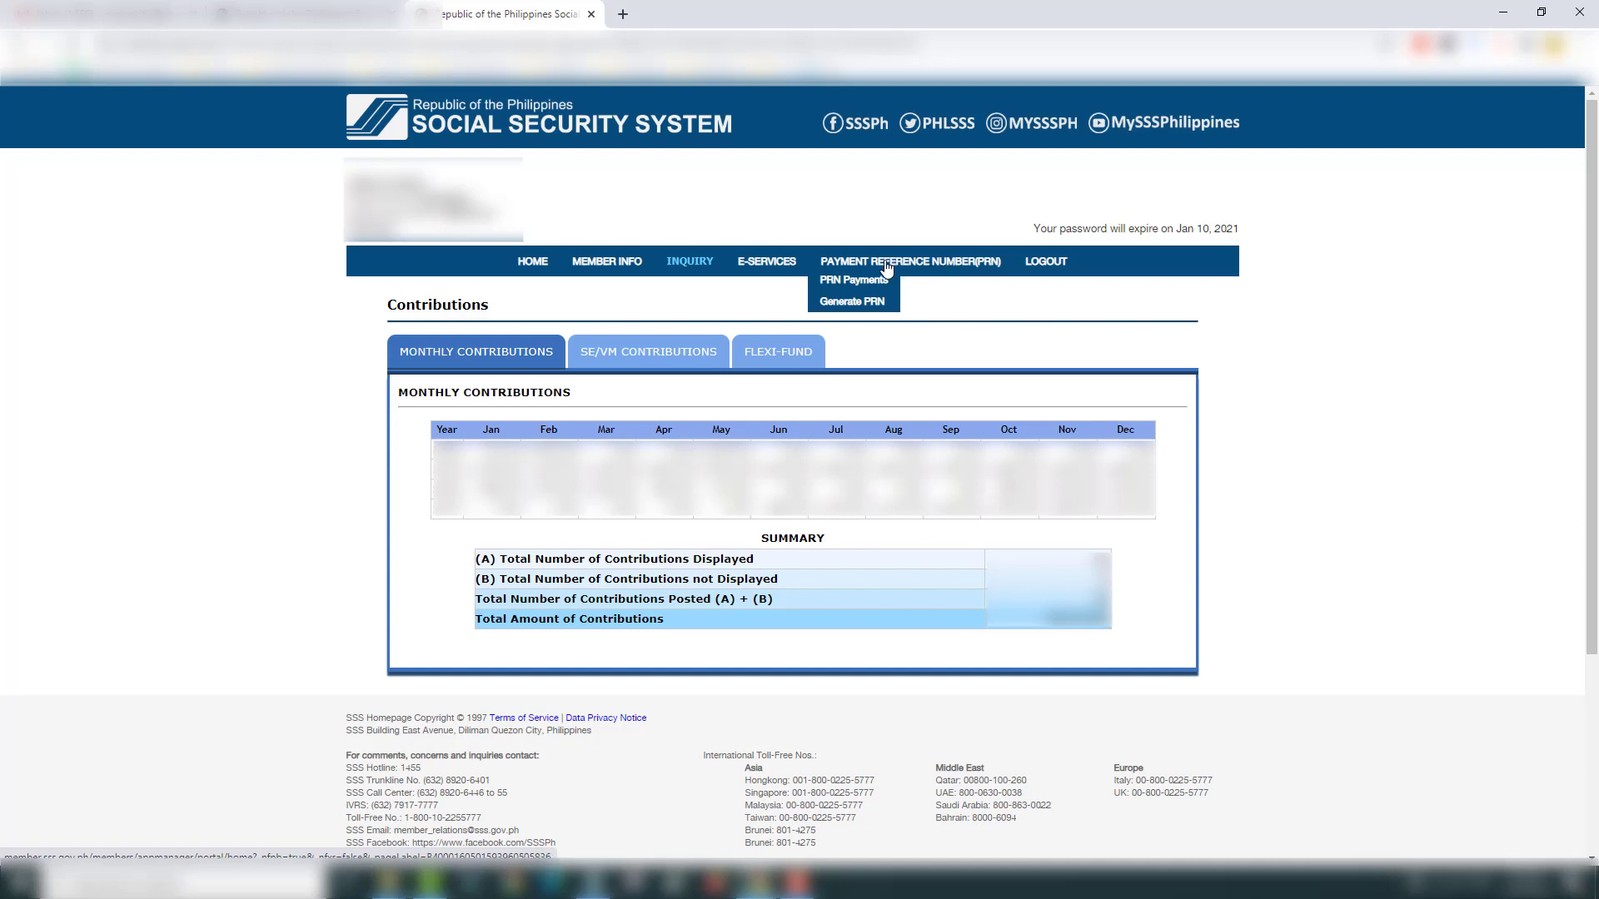
# Step: Start a new Payment Reference Number request with OFW as the membership type
pyautogui.click(930, 263)
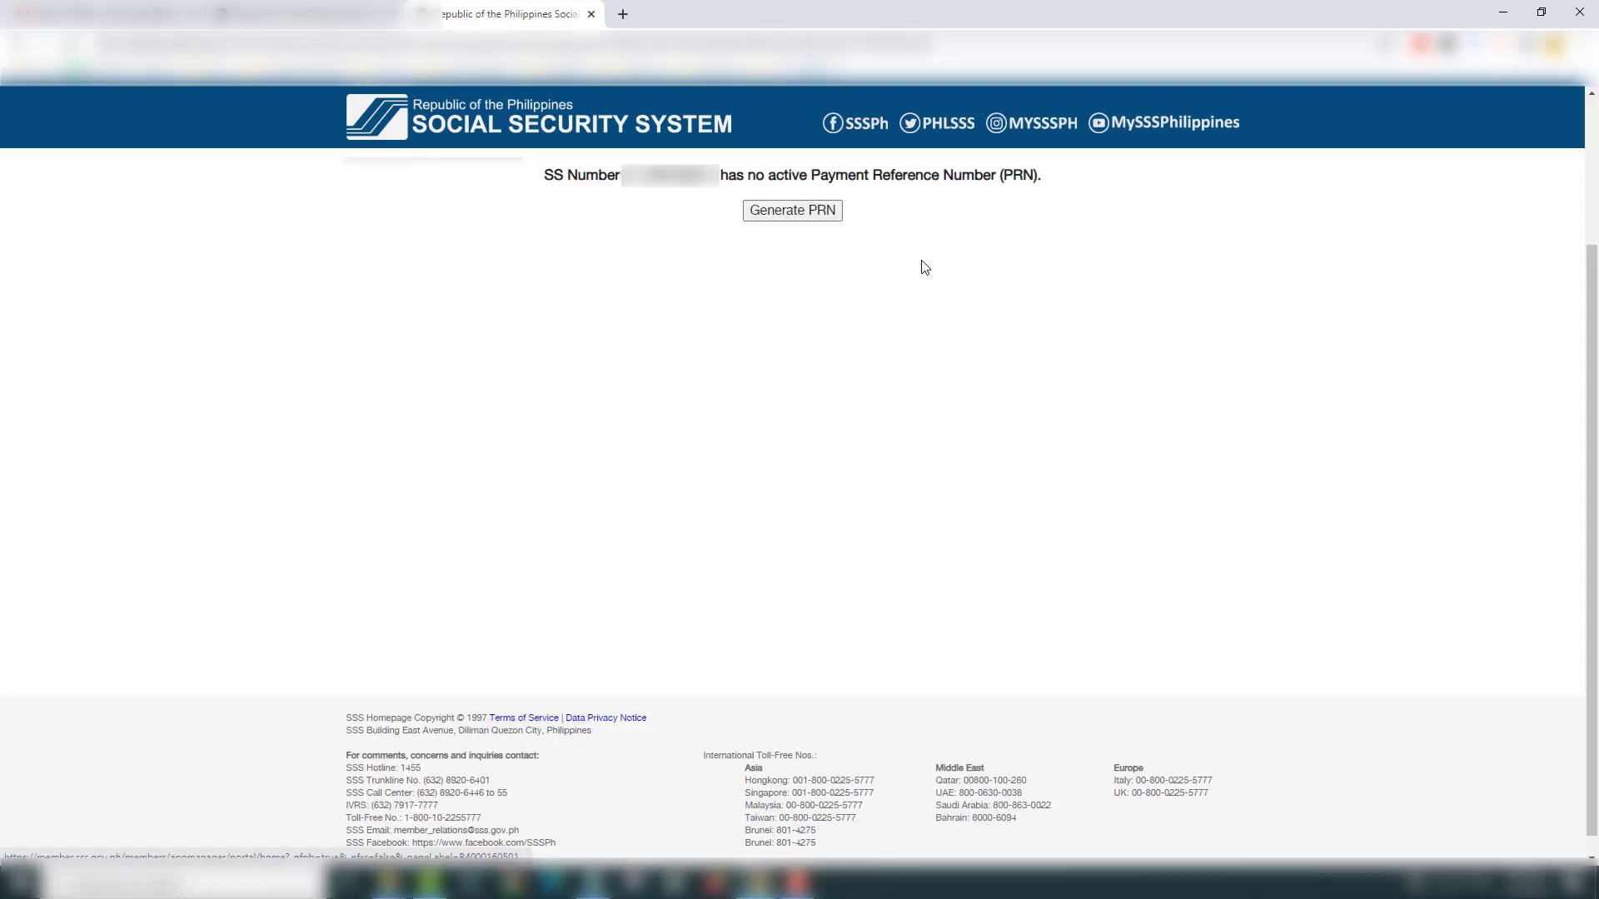
pyautogui.click(750, 215)
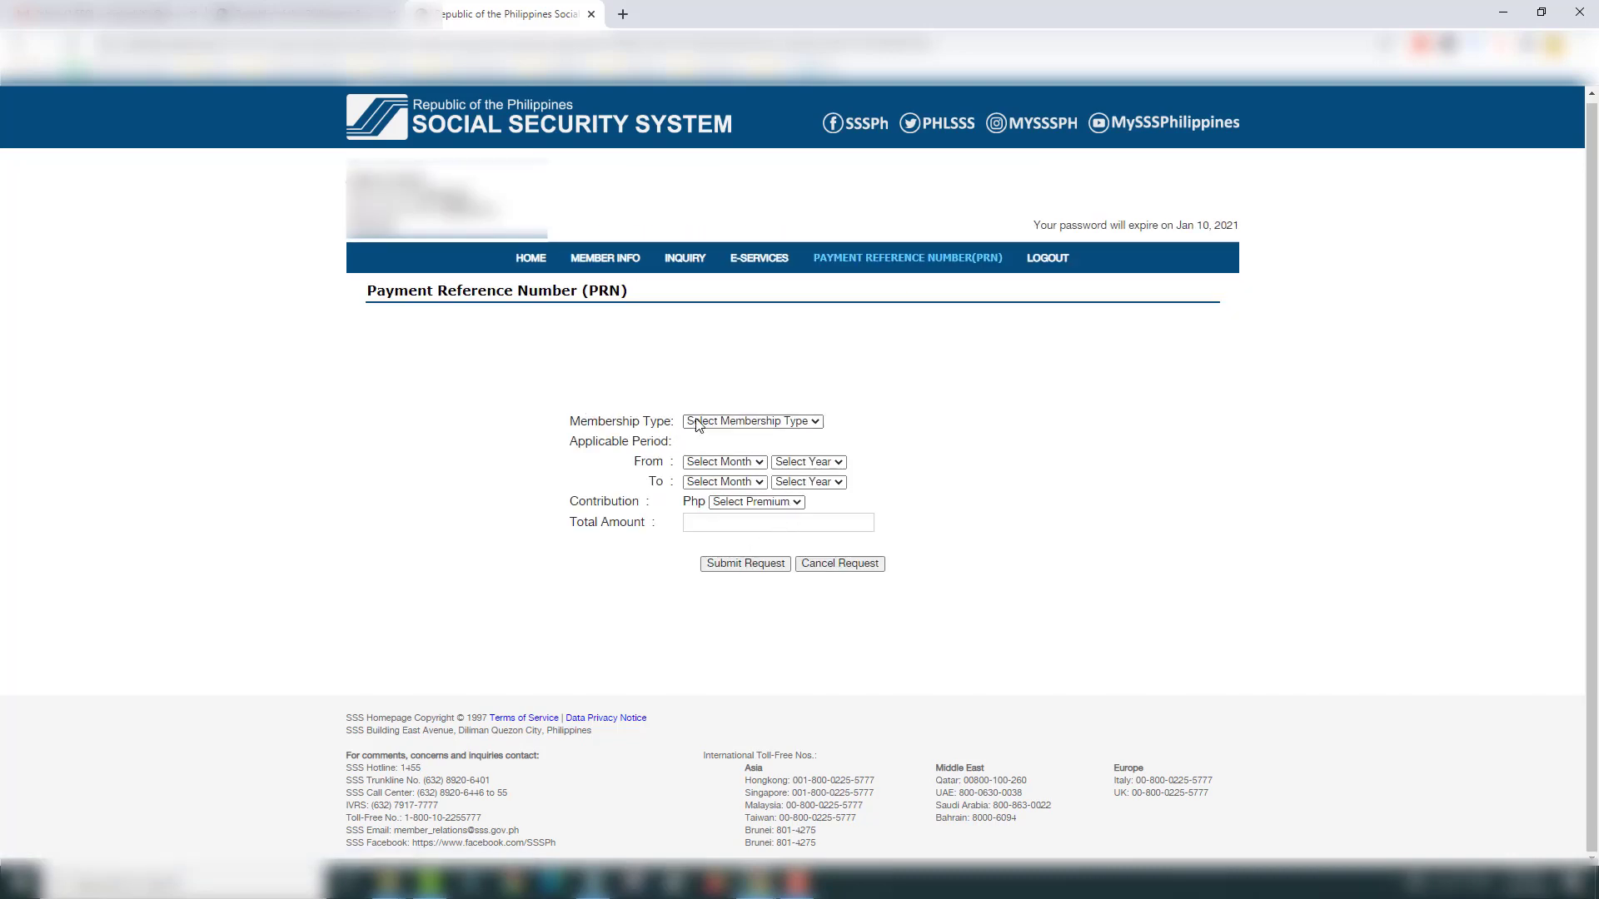
pyautogui.click(819, 423)
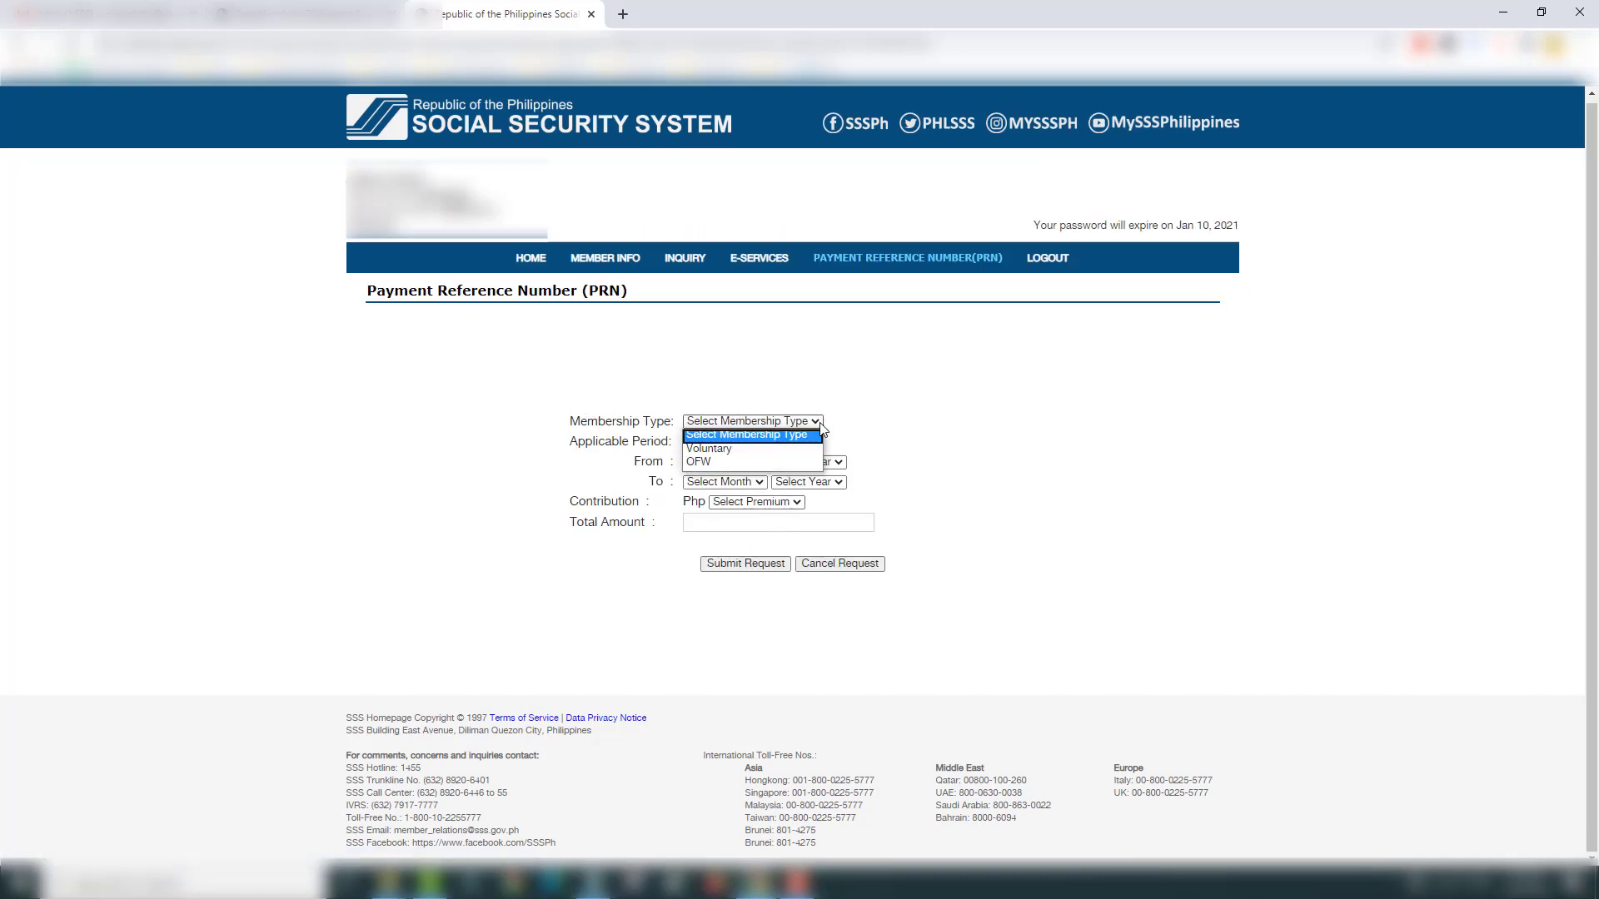
pyautogui.click(771, 460)
pyautogui.press('Return')
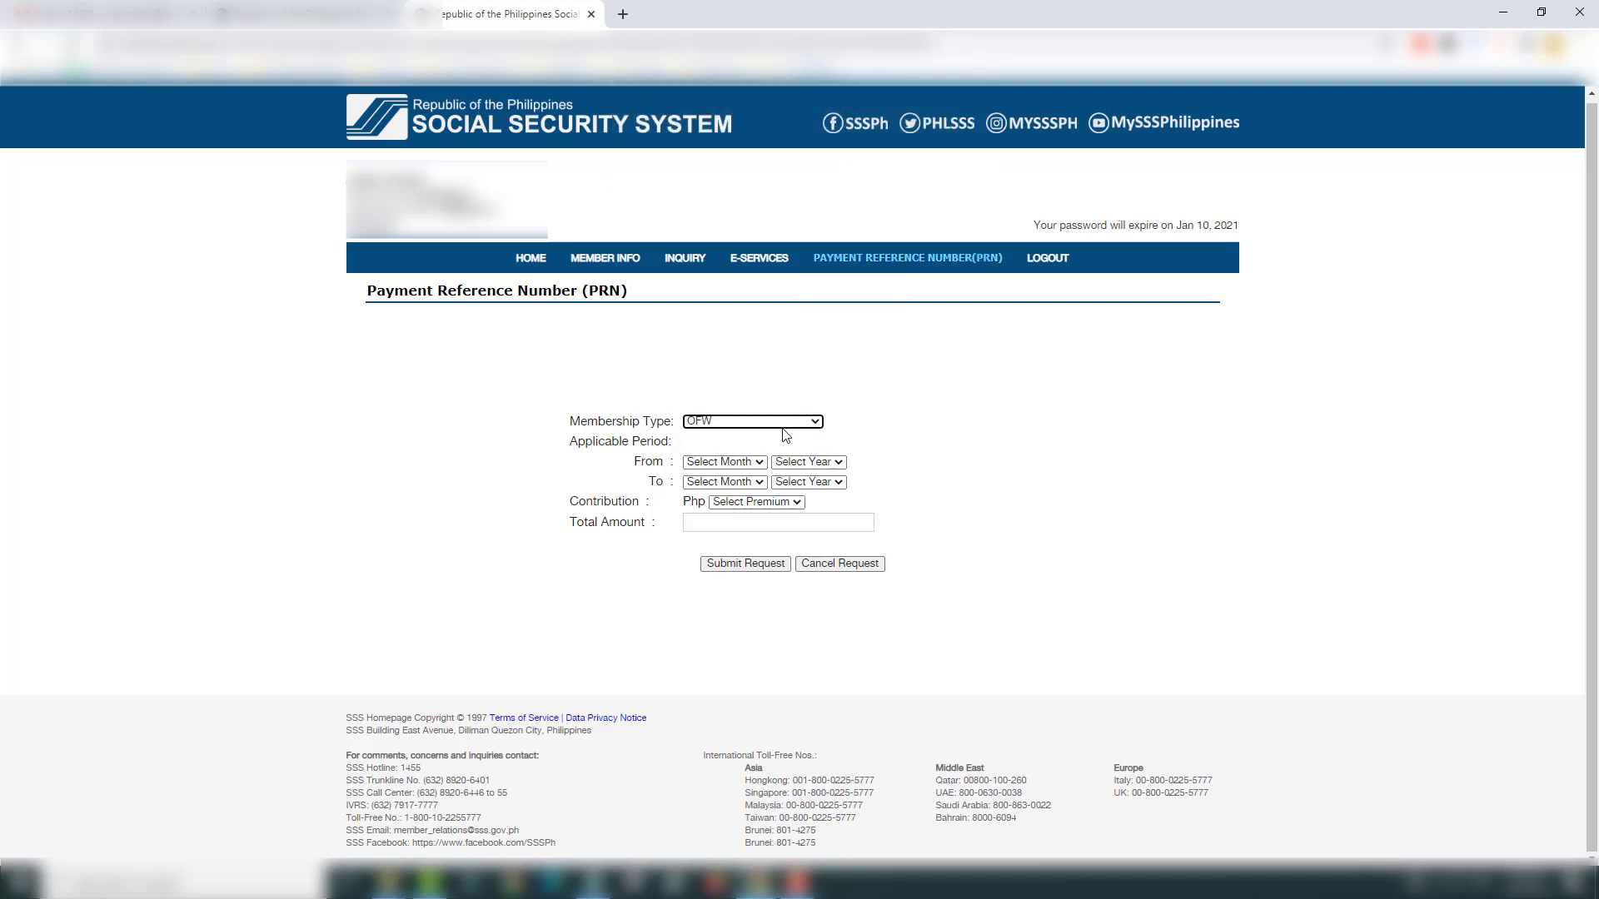
# Step: Set the coverage period from July 2020 to October 2020
pyautogui.click(745, 463)
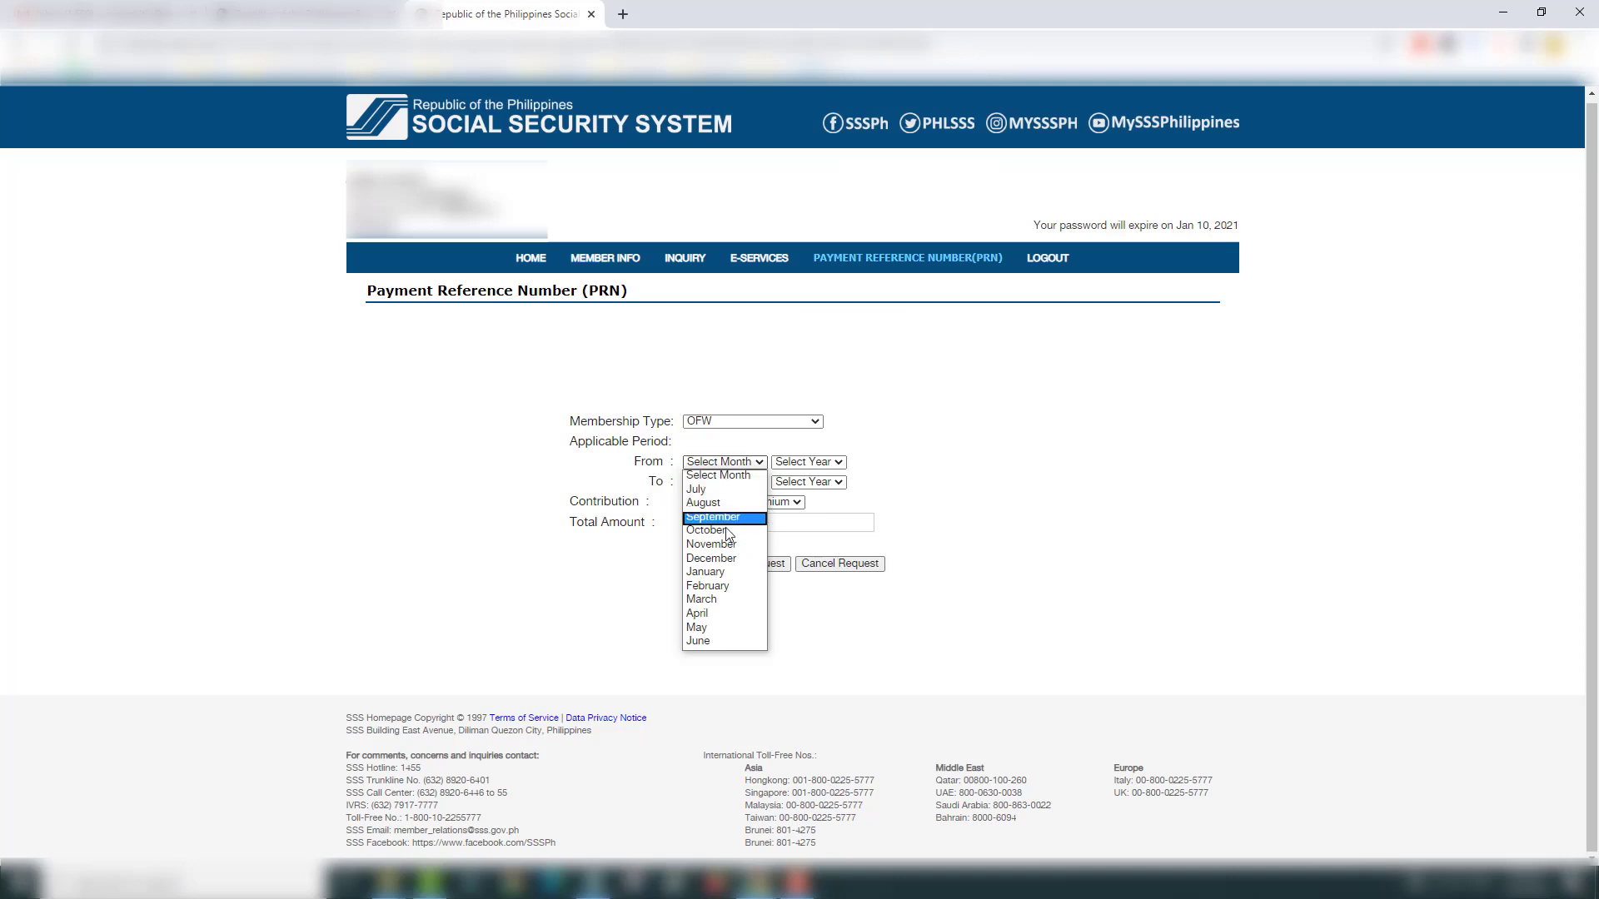
pyautogui.click(704, 489)
pyautogui.click(806, 463)
pyautogui.click(822, 505)
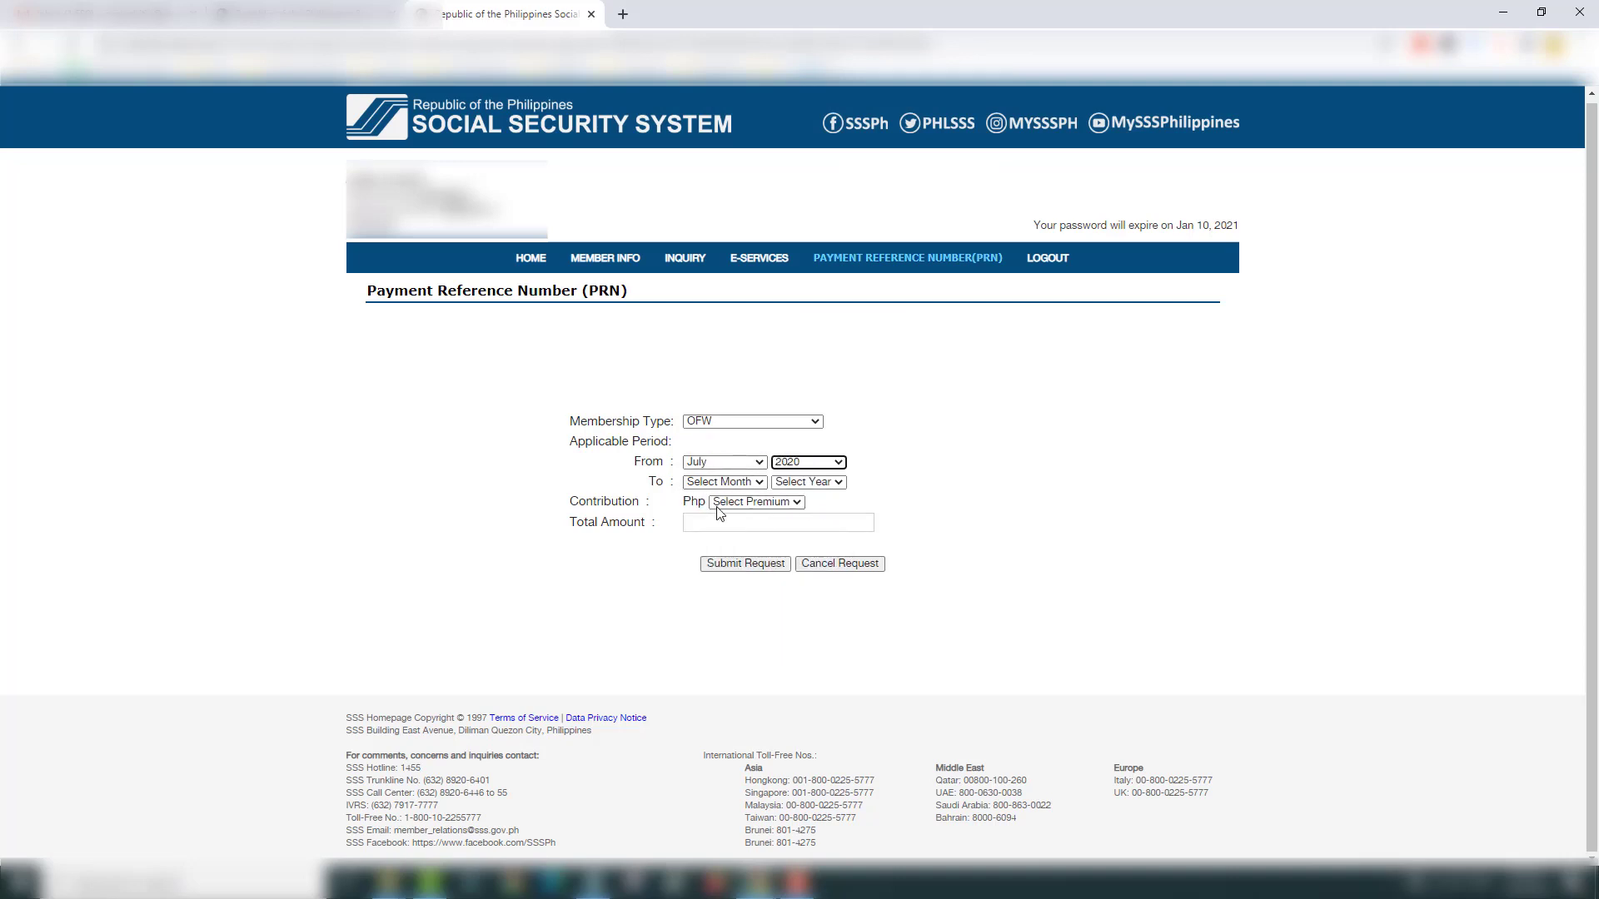
pyautogui.click(717, 483)
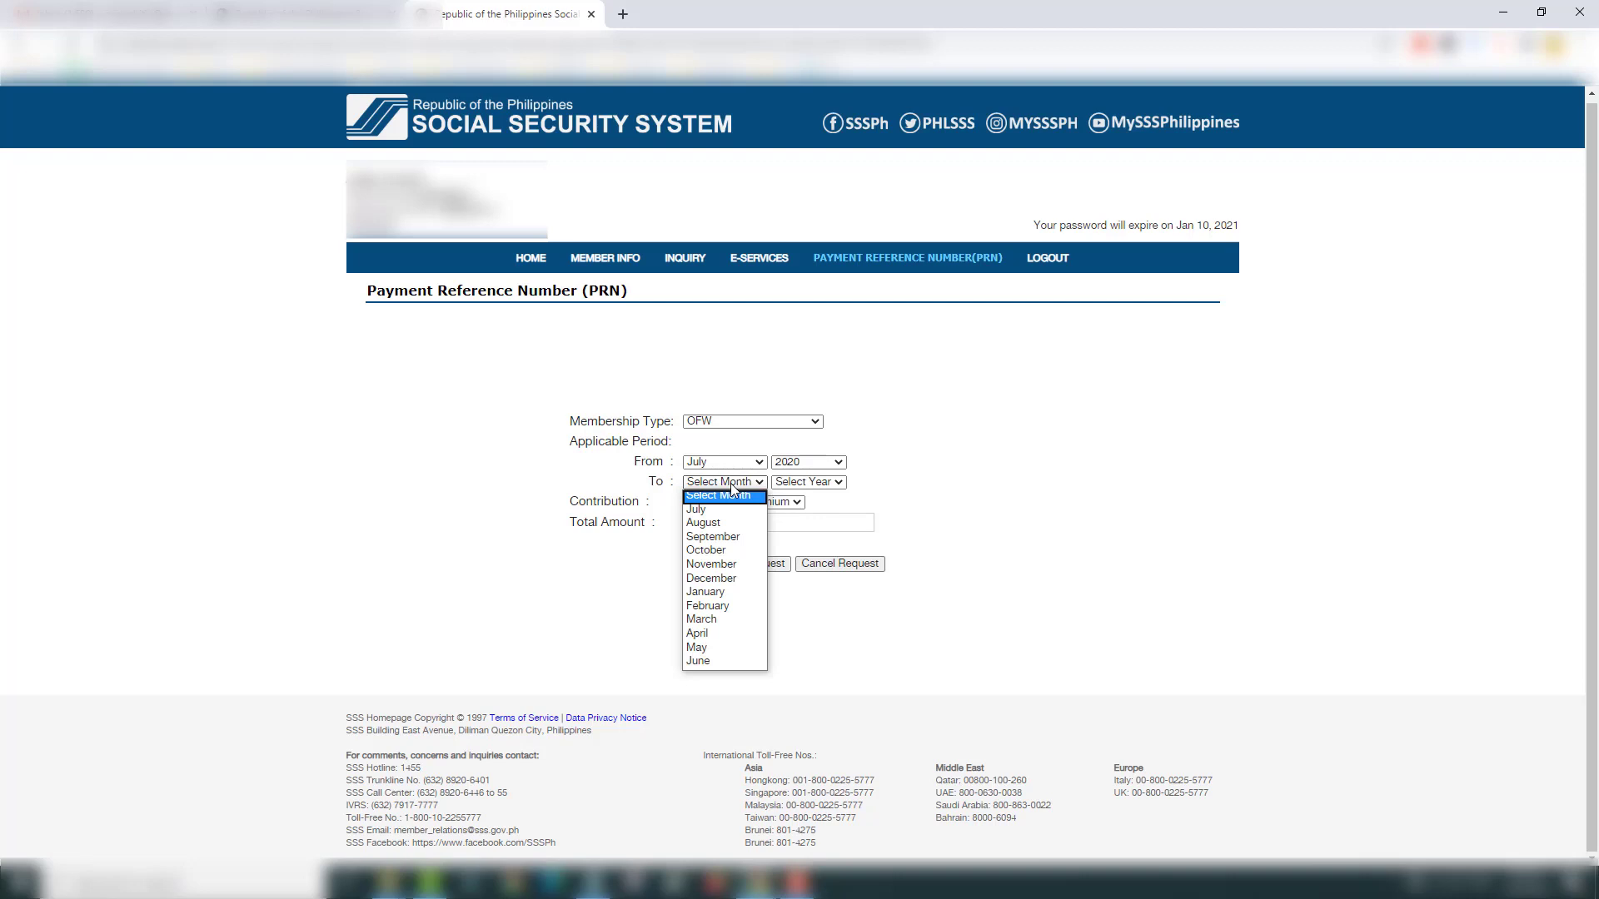
pyautogui.click(724, 551)
pyautogui.click(827, 463)
pyautogui.click(827, 463)
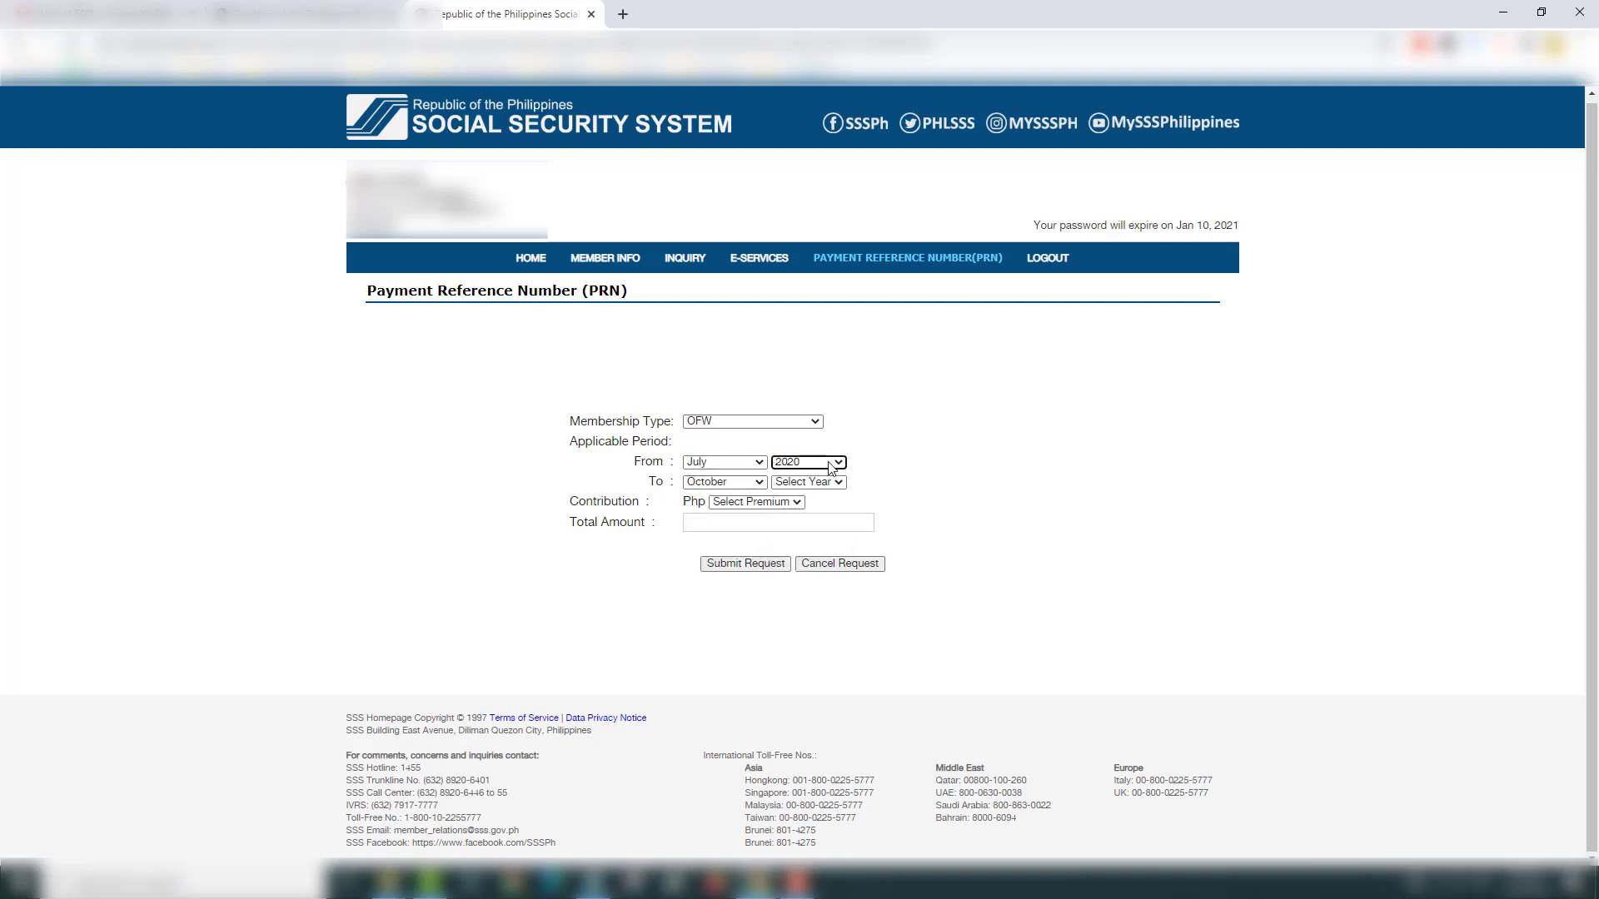
pyautogui.click(828, 483)
pyautogui.click(832, 522)
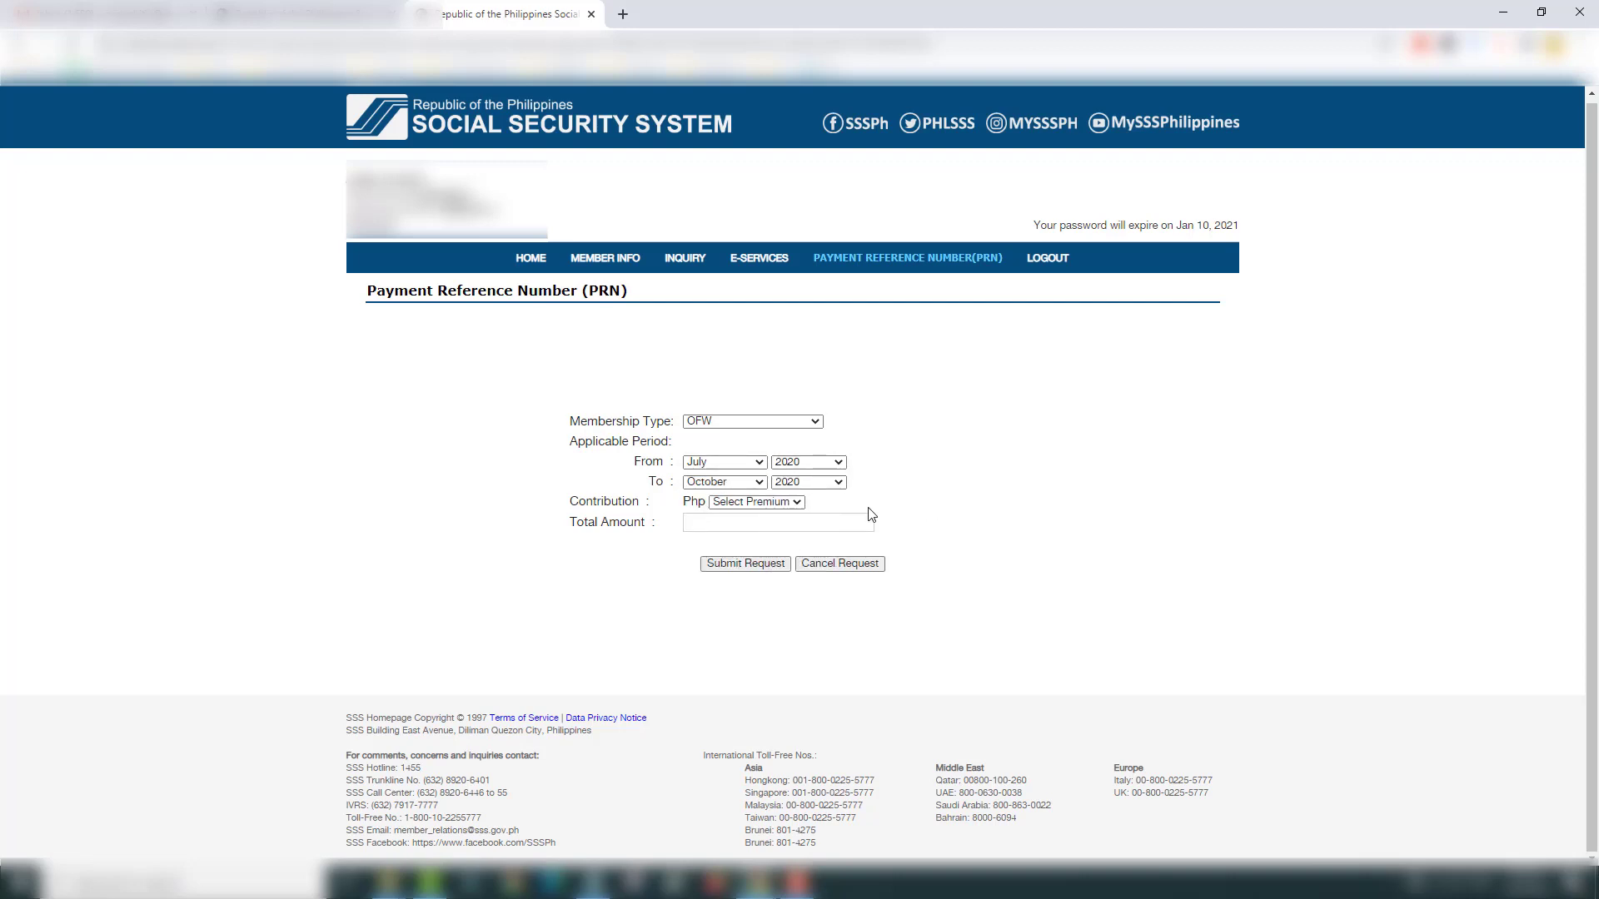
# Step: Choose a Php 2400 monthly contribution and confirm the total amount reads 9600
pyautogui.click(771, 502)
pyautogui.click(767, 529)
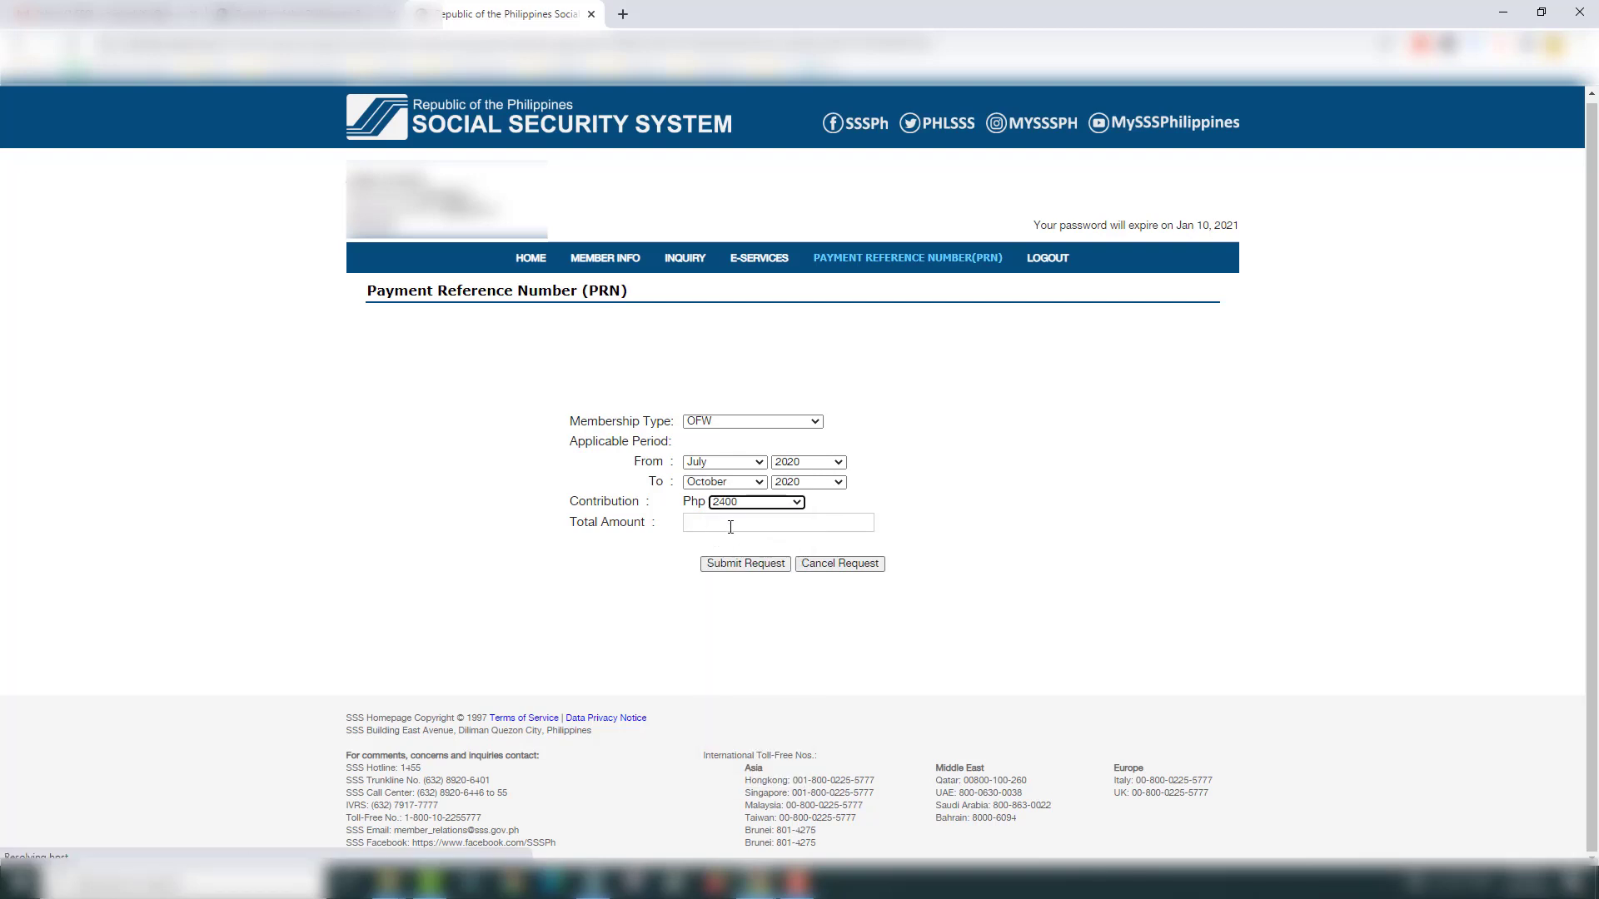
pyautogui.click(730, 528)
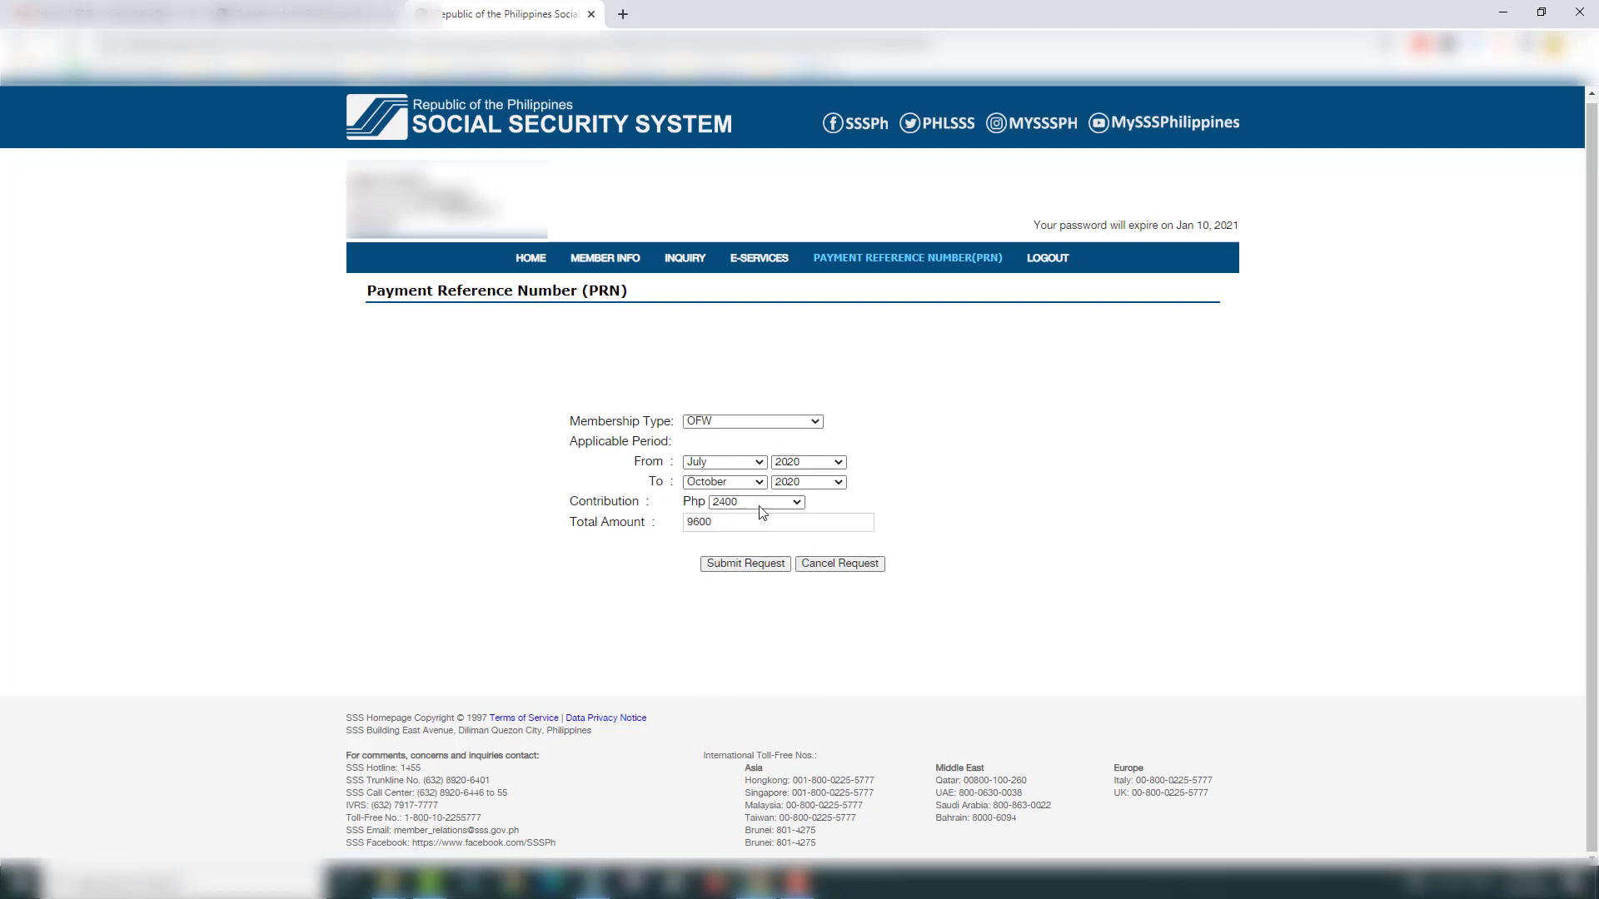
pyautogui.tripleClick(978, 530)
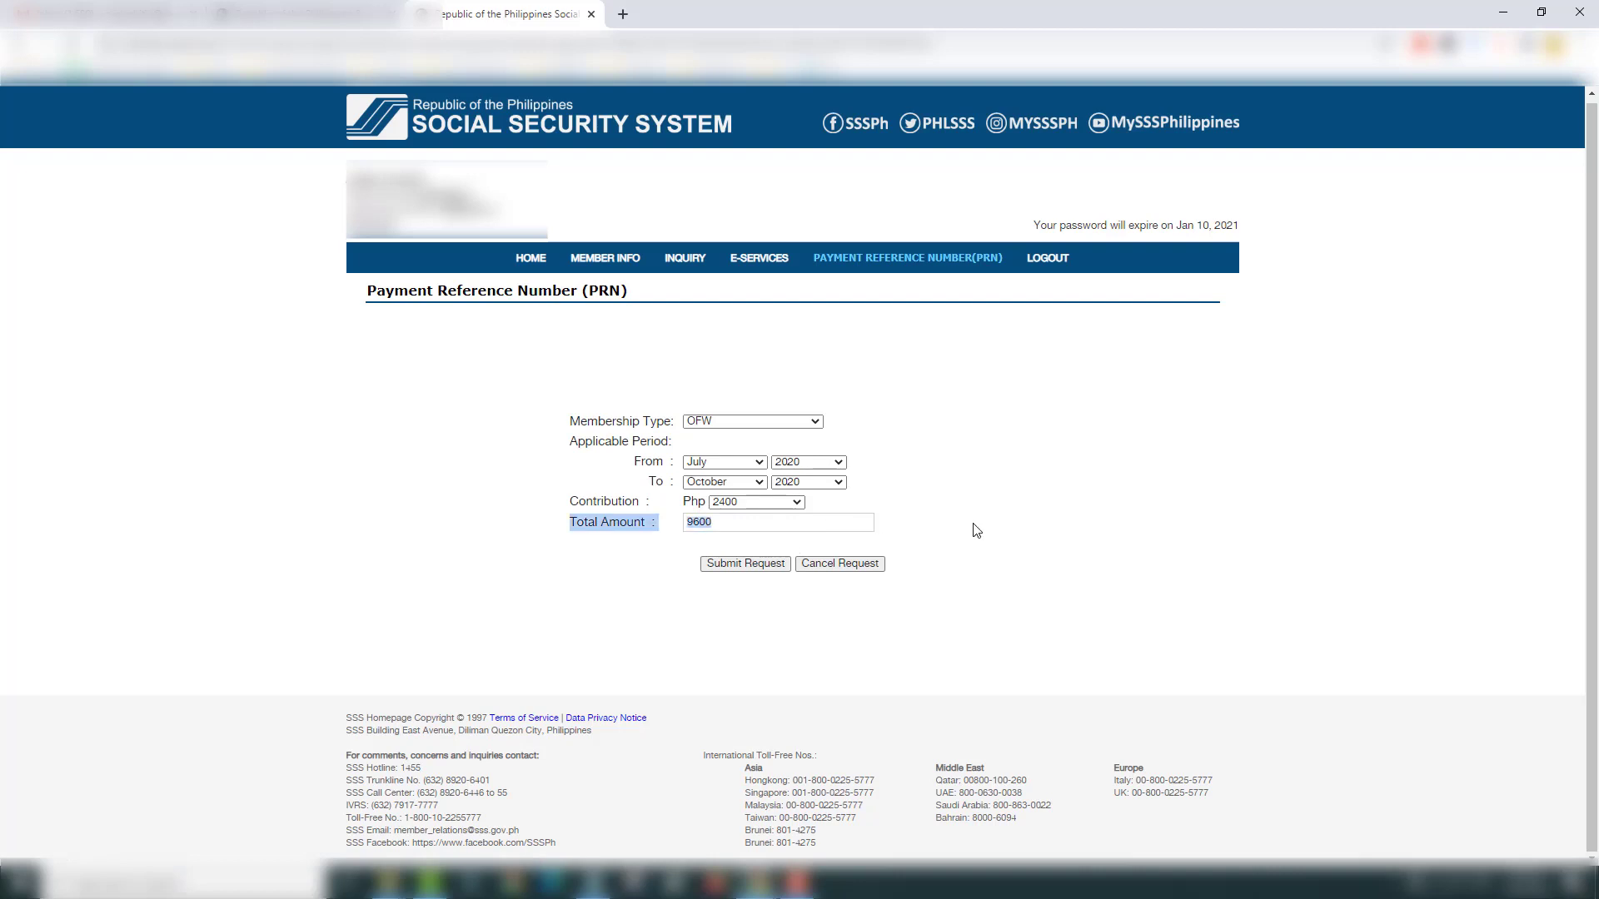
pyautogui.click(603, 596)
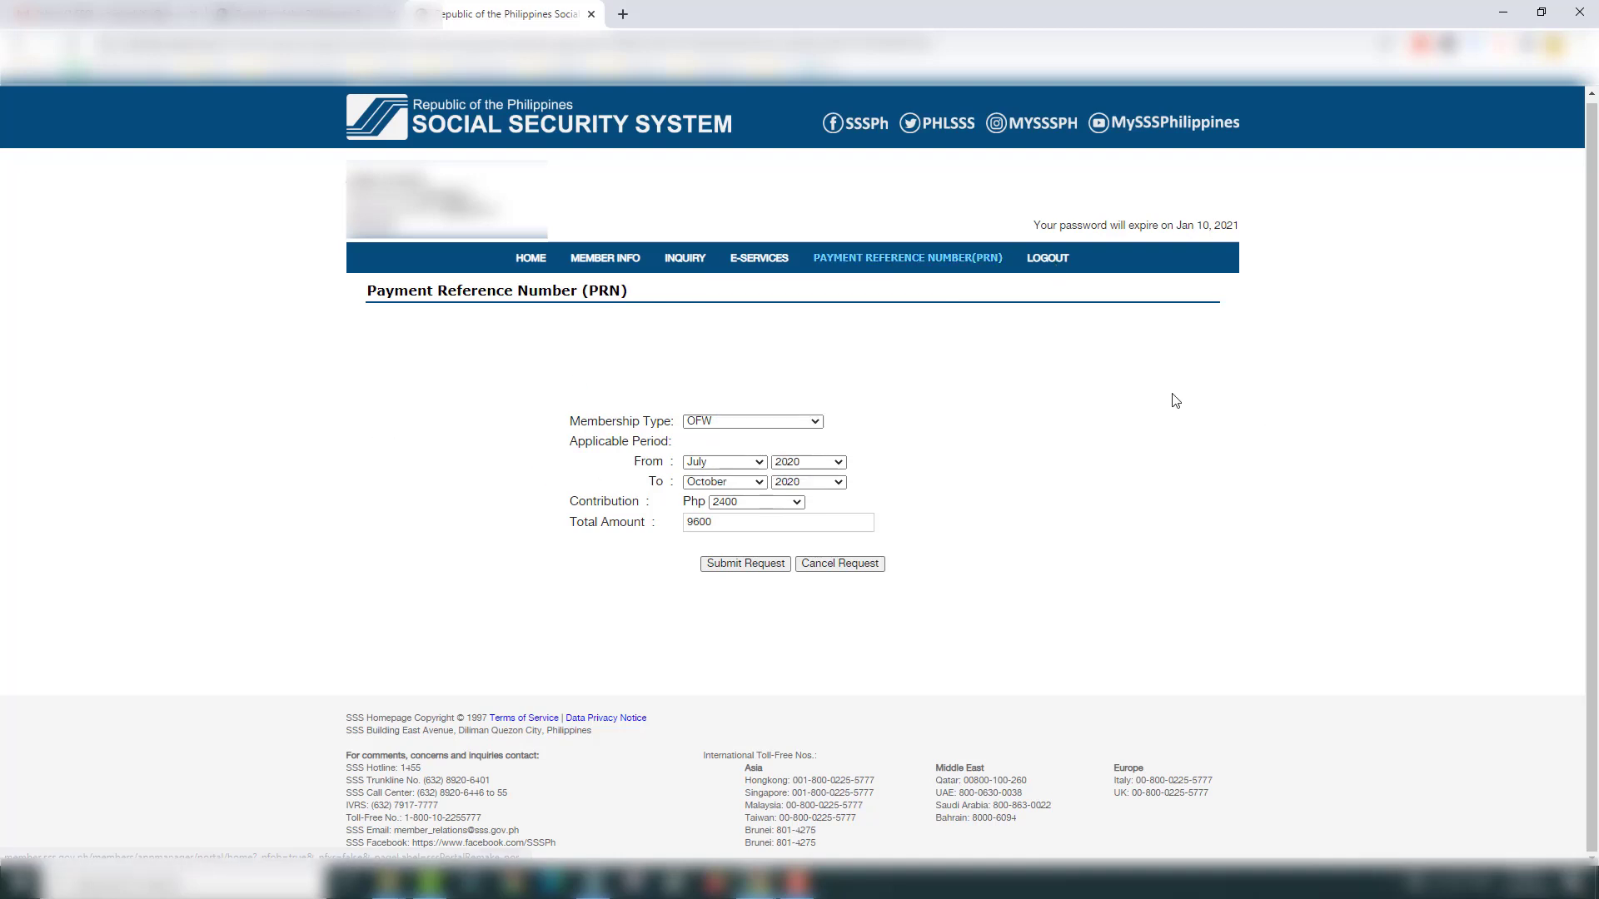
# Step: Go to Apply for Calamity Loan under E-SERVICES, then browse the MEMBER INFO, INQUIRY and E-SERVICES menus
pyautogui.moveTo(754, 262)
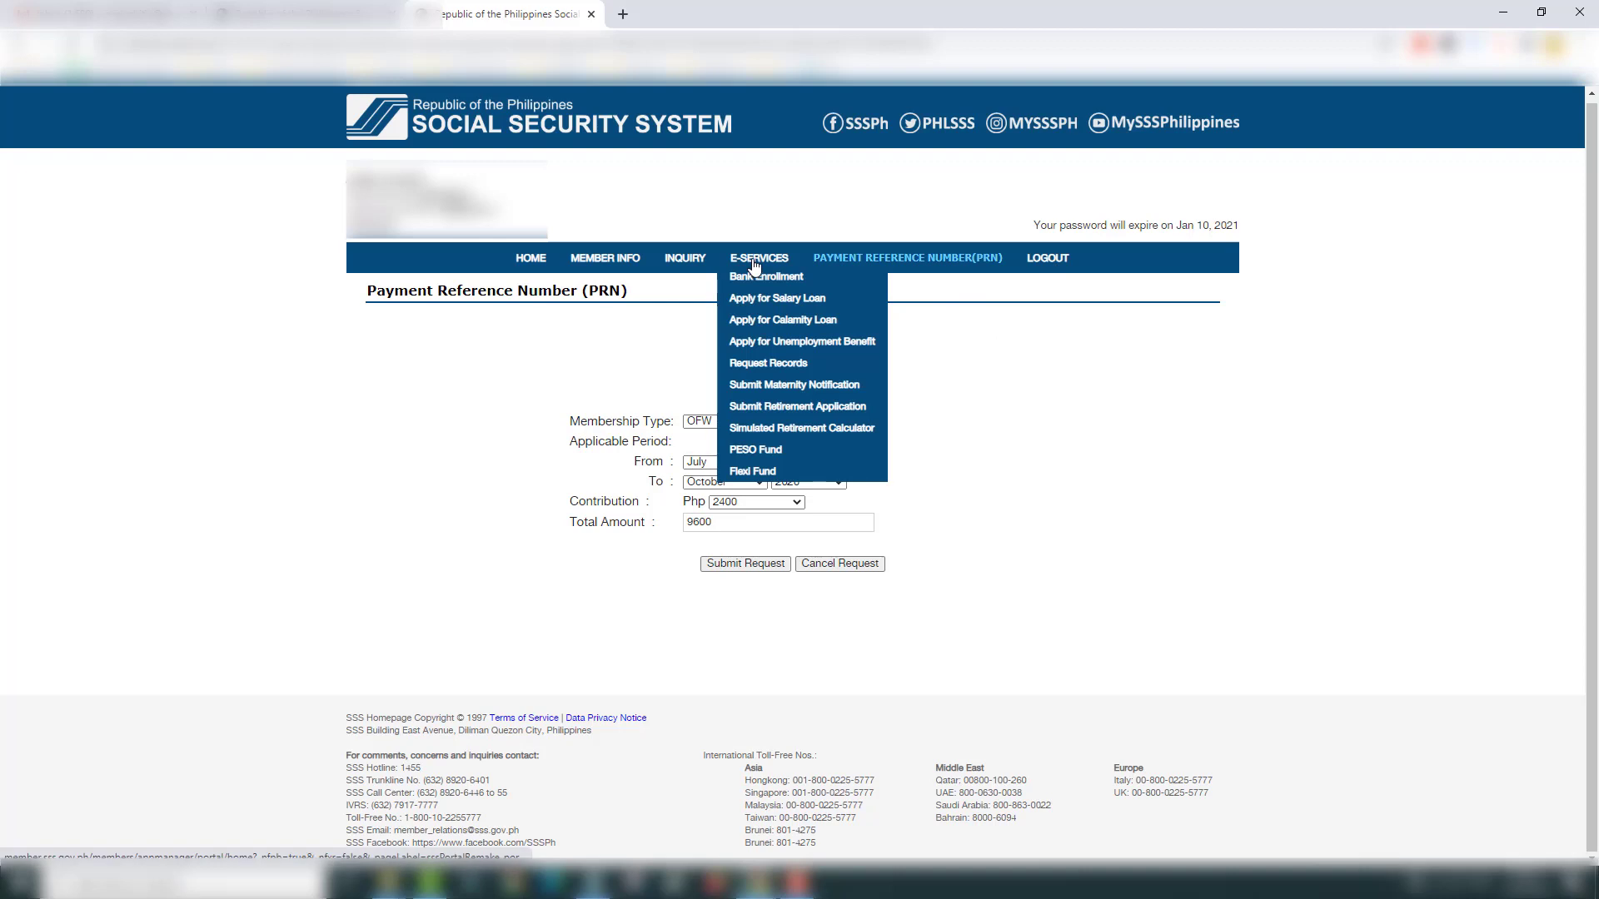
pyautogui.click(778, 326)
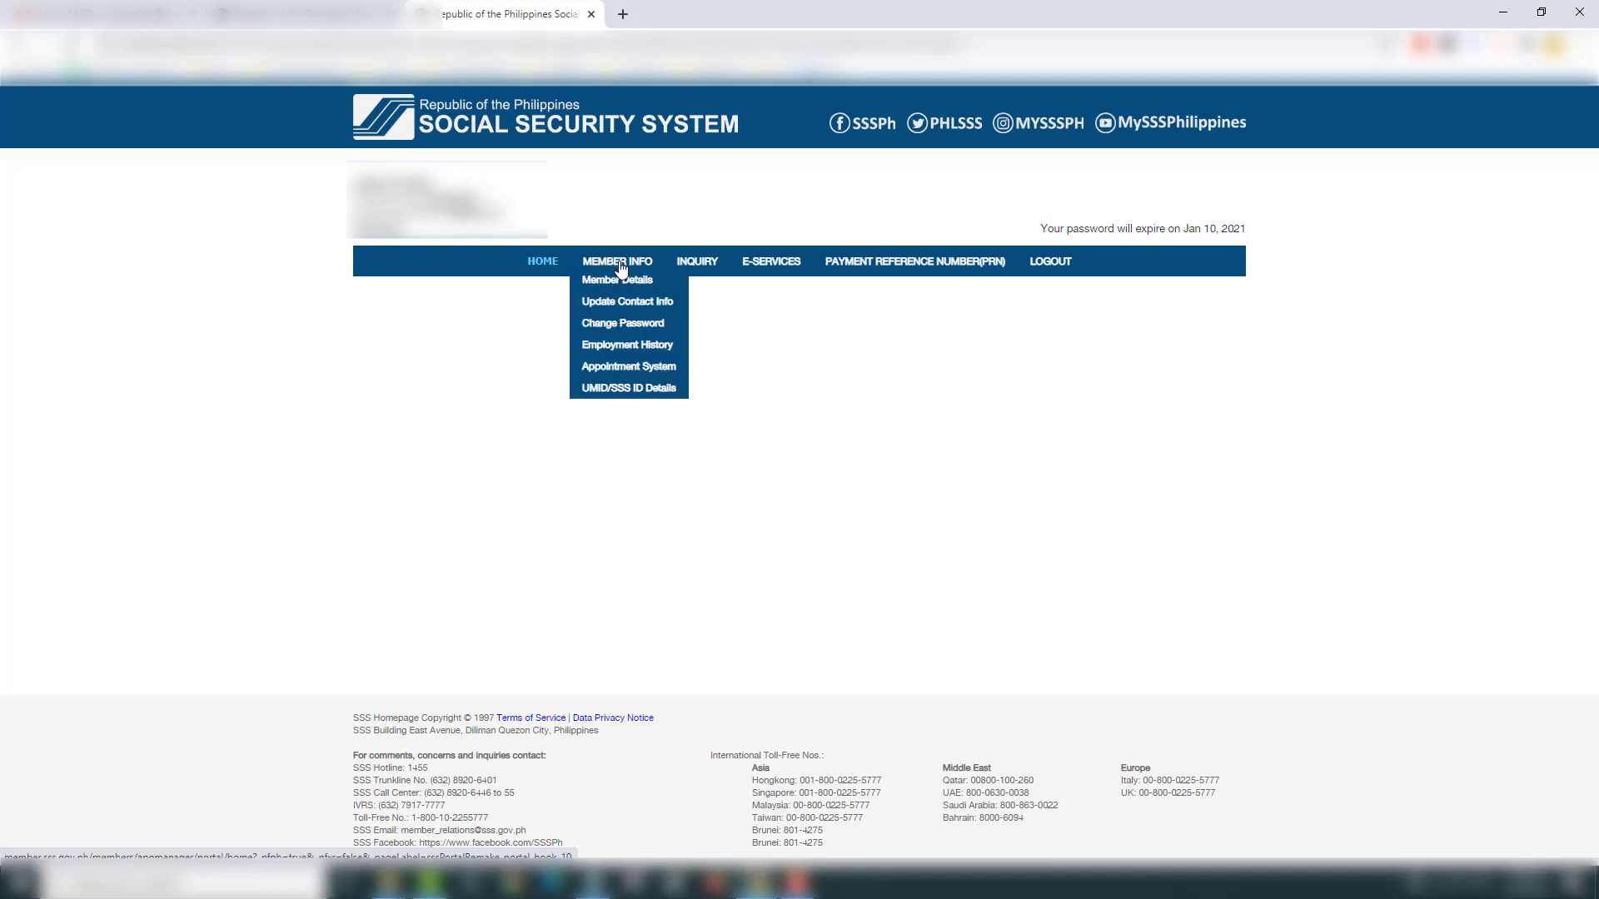
pyautogui.moveTo(821, 275)
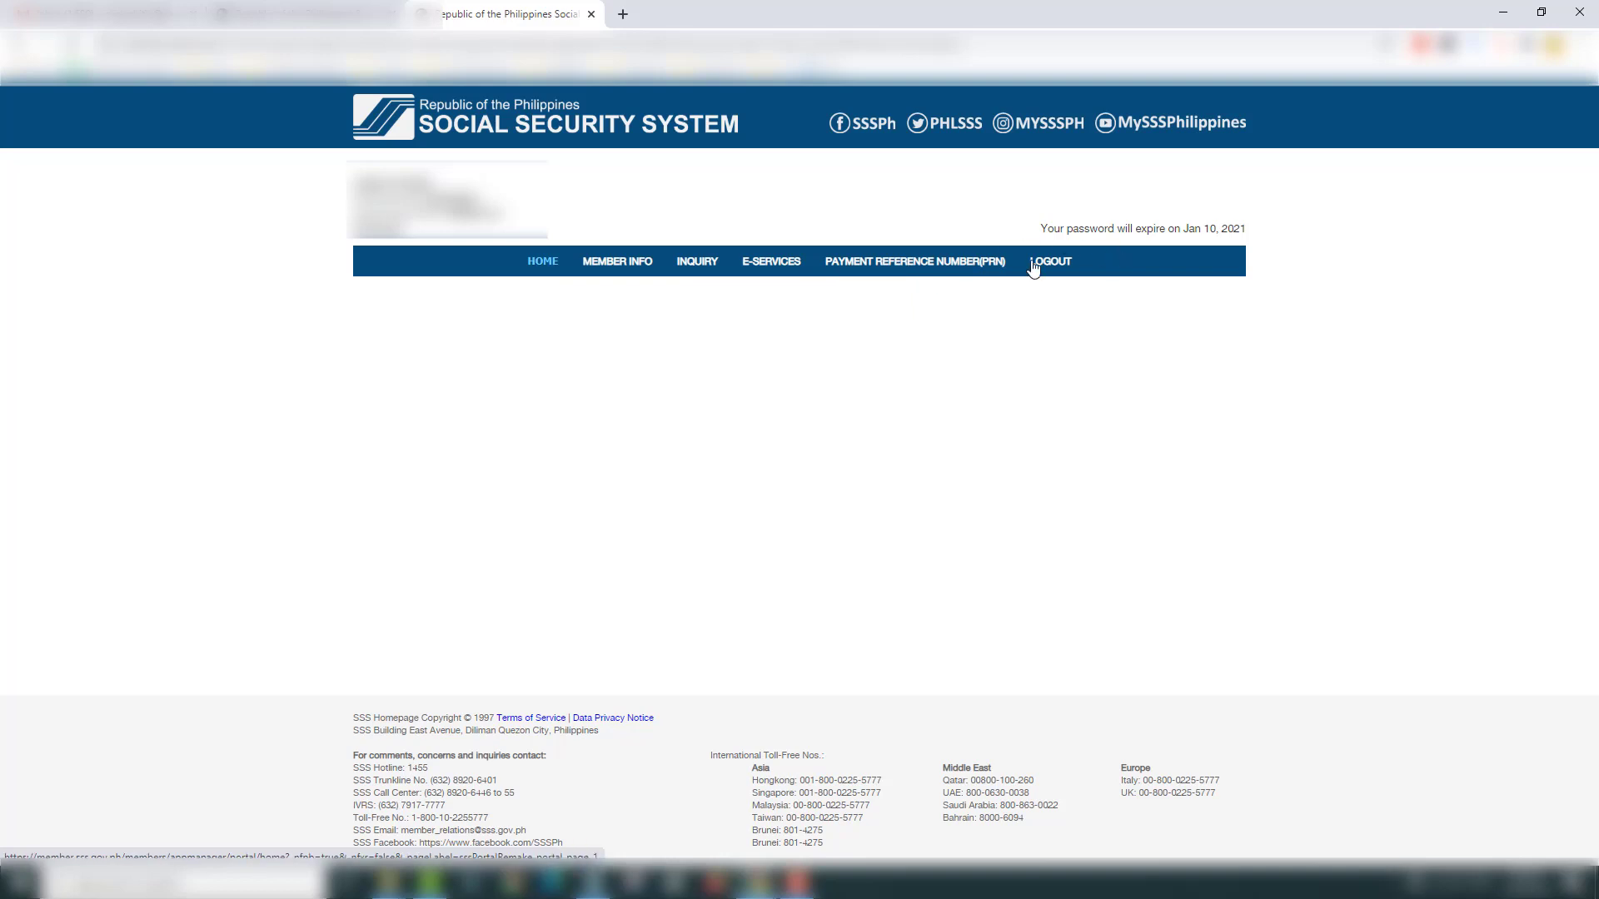
pyautogui.moveTo(606, 267)
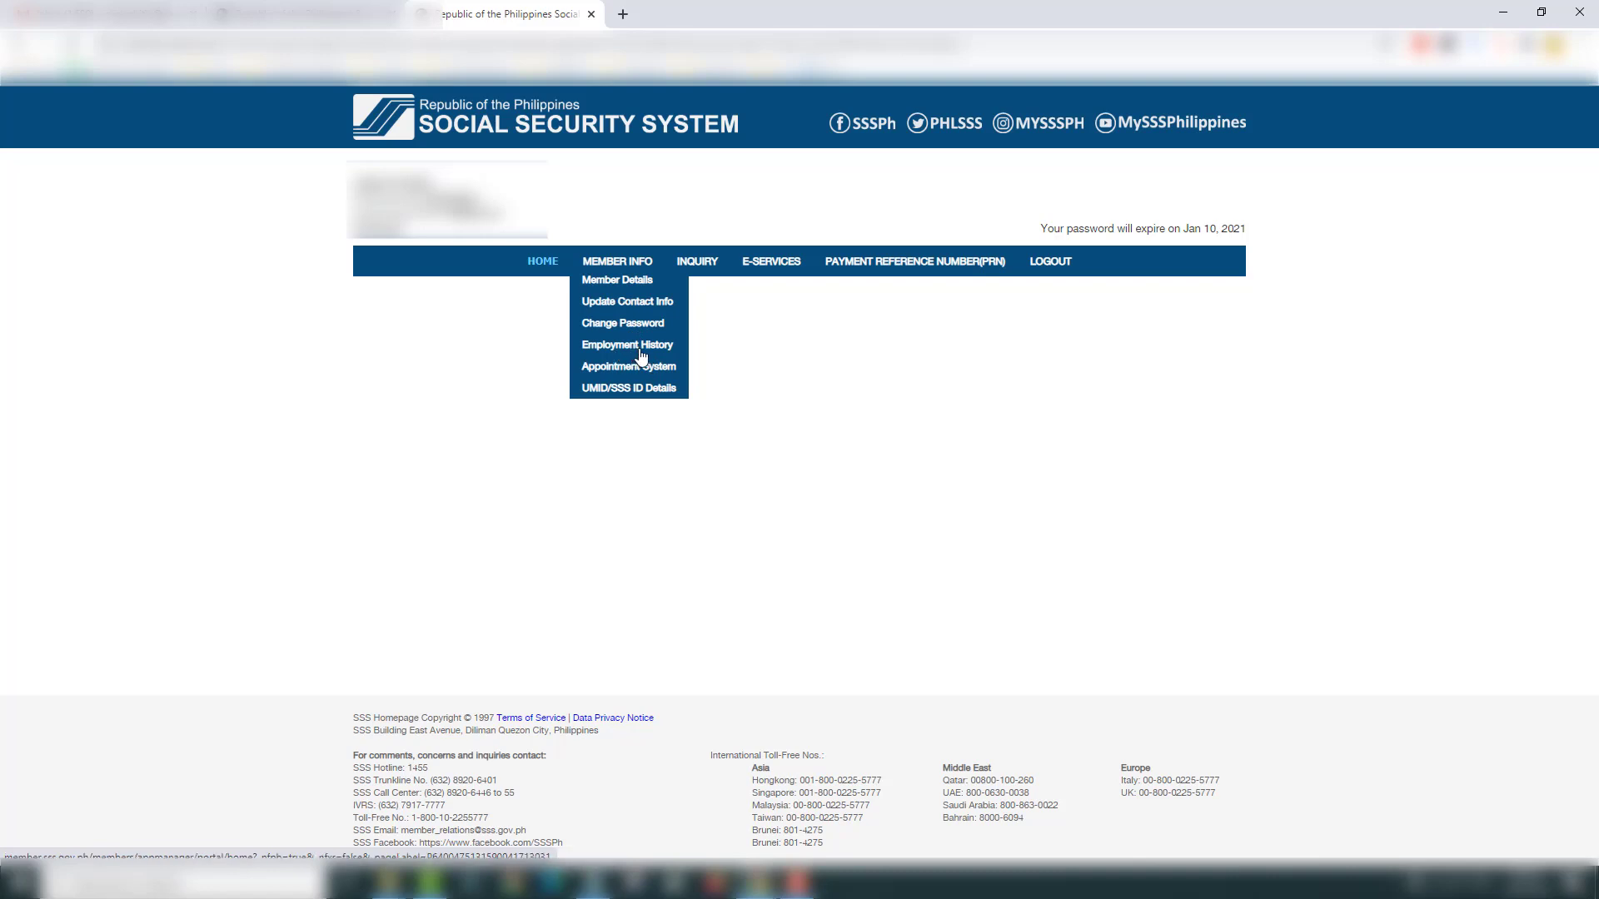
pyautogui.moveTo(702, 269)
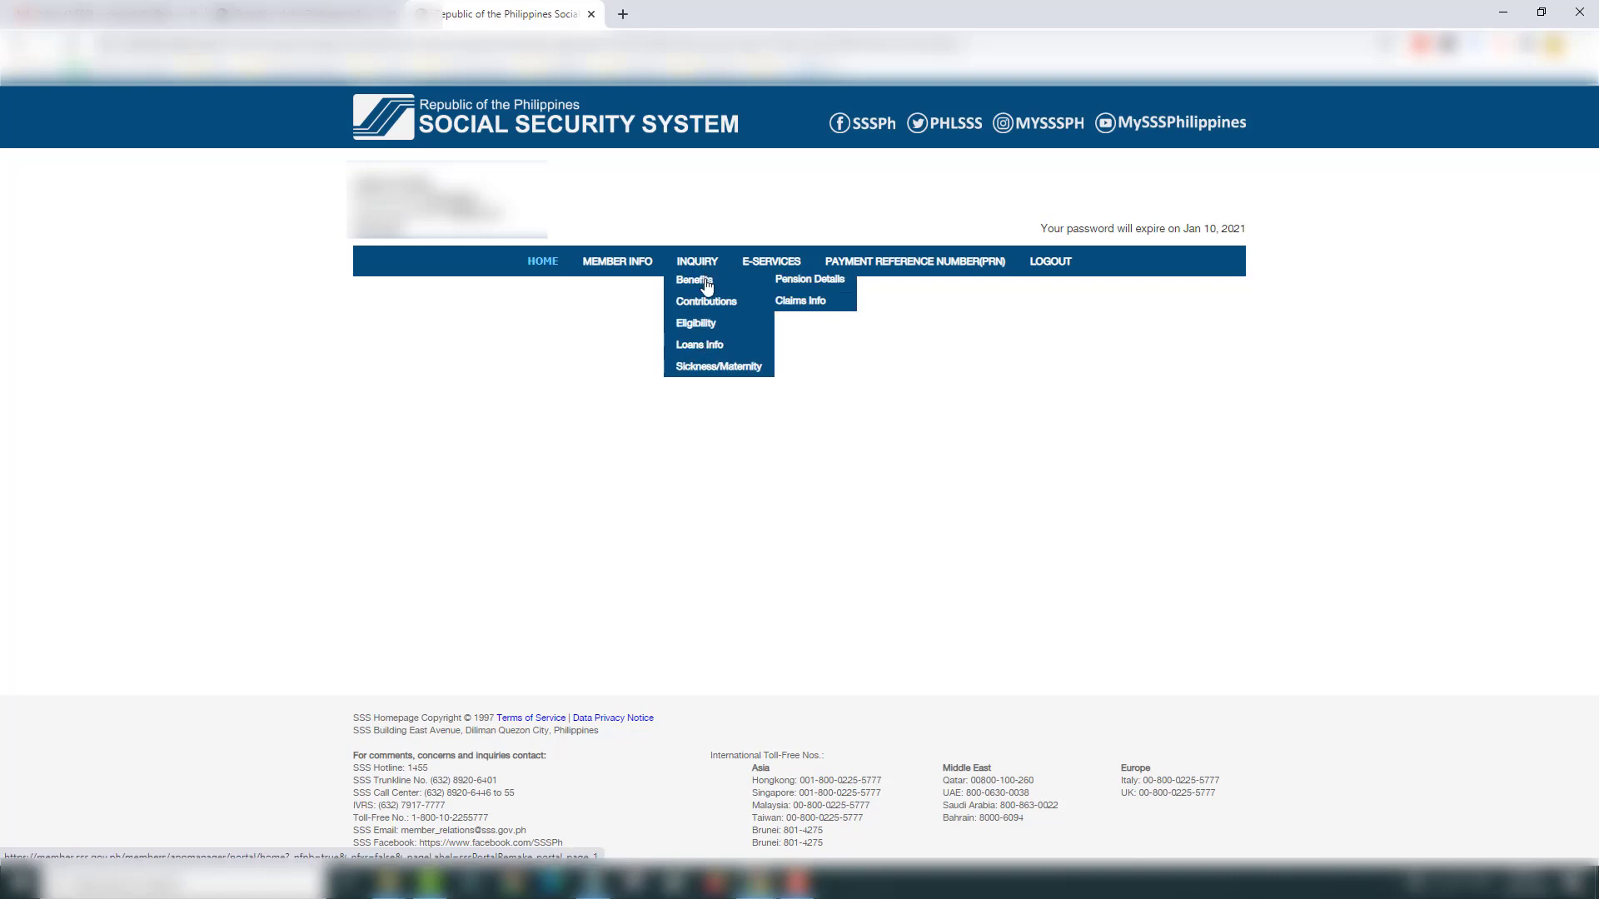
pyautogui.moveTo(707, 326)
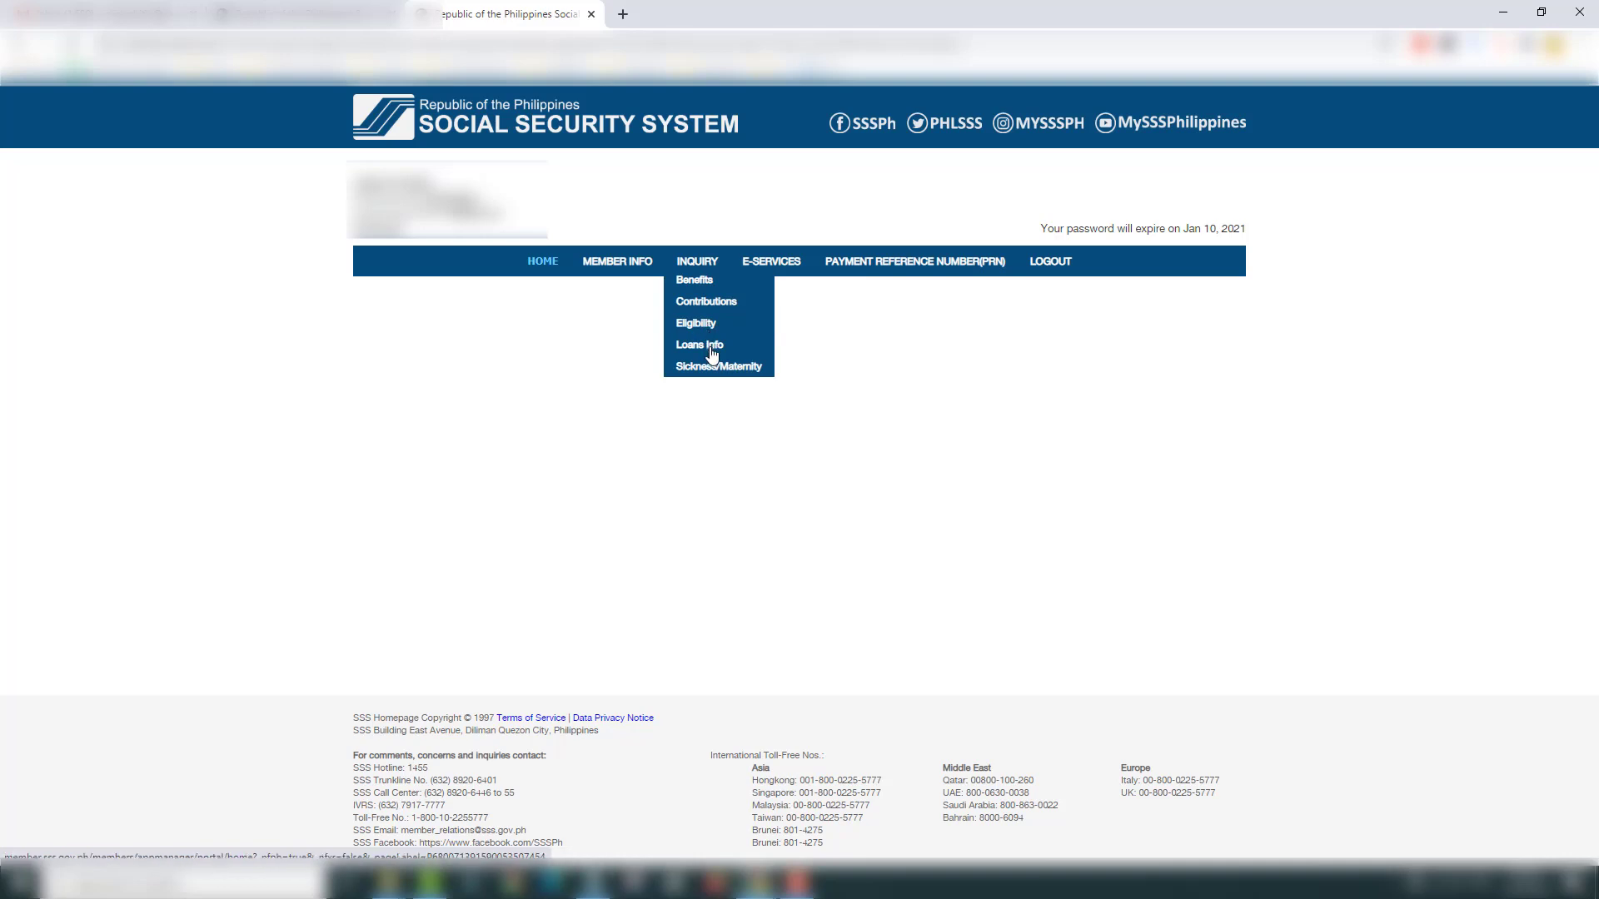
pyautogui.moveTo(714, 367)
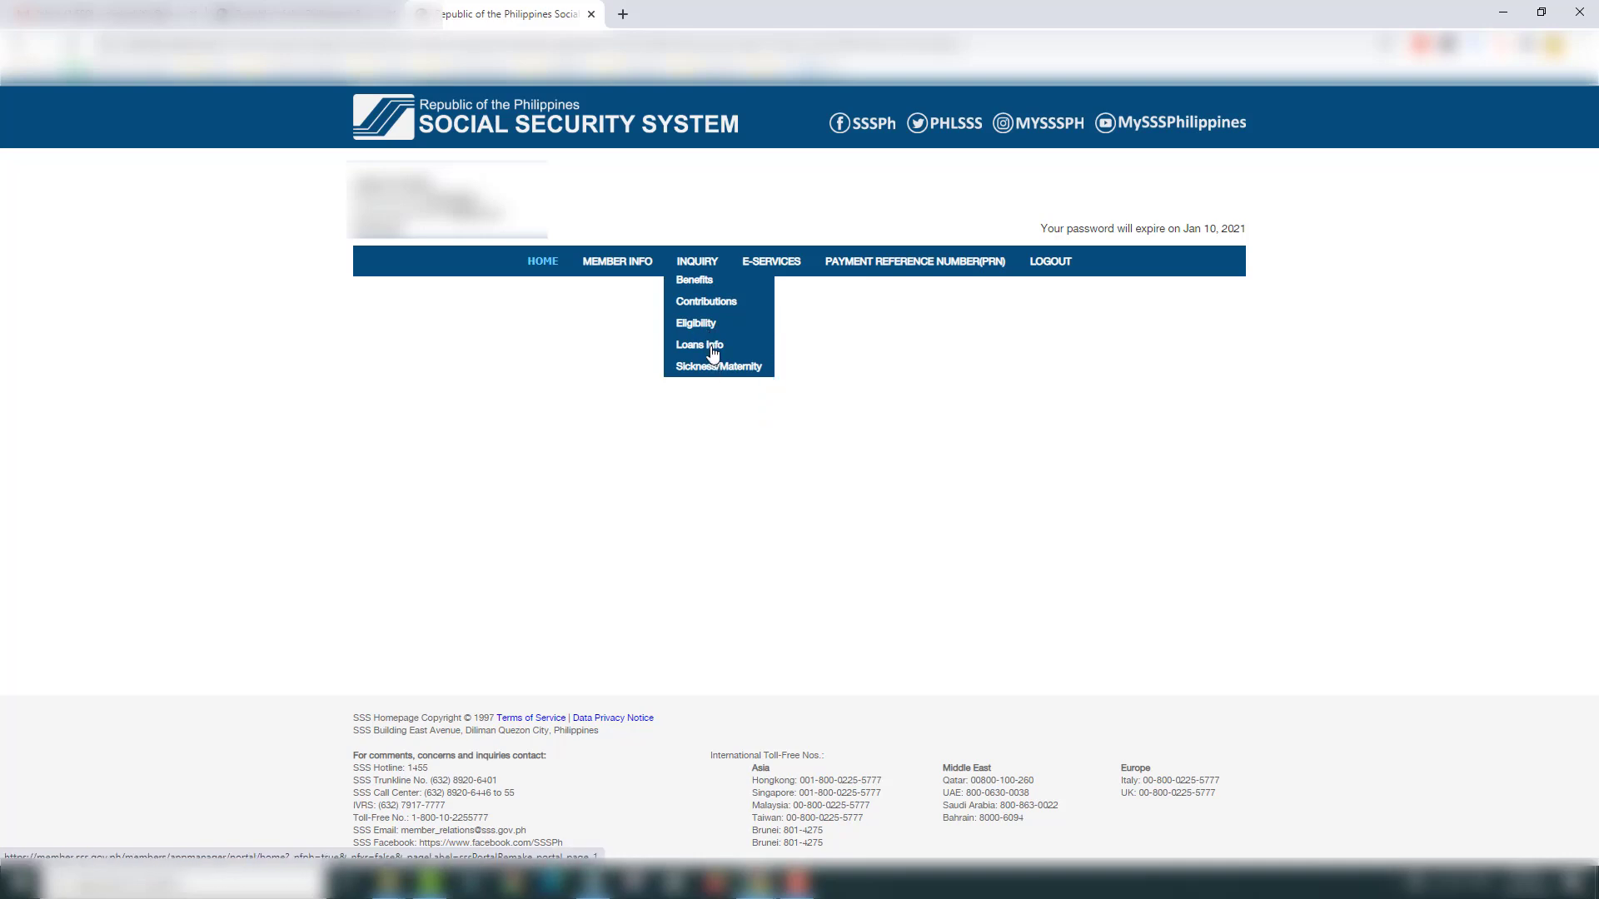
pyautogui.moveTo(768, 272)
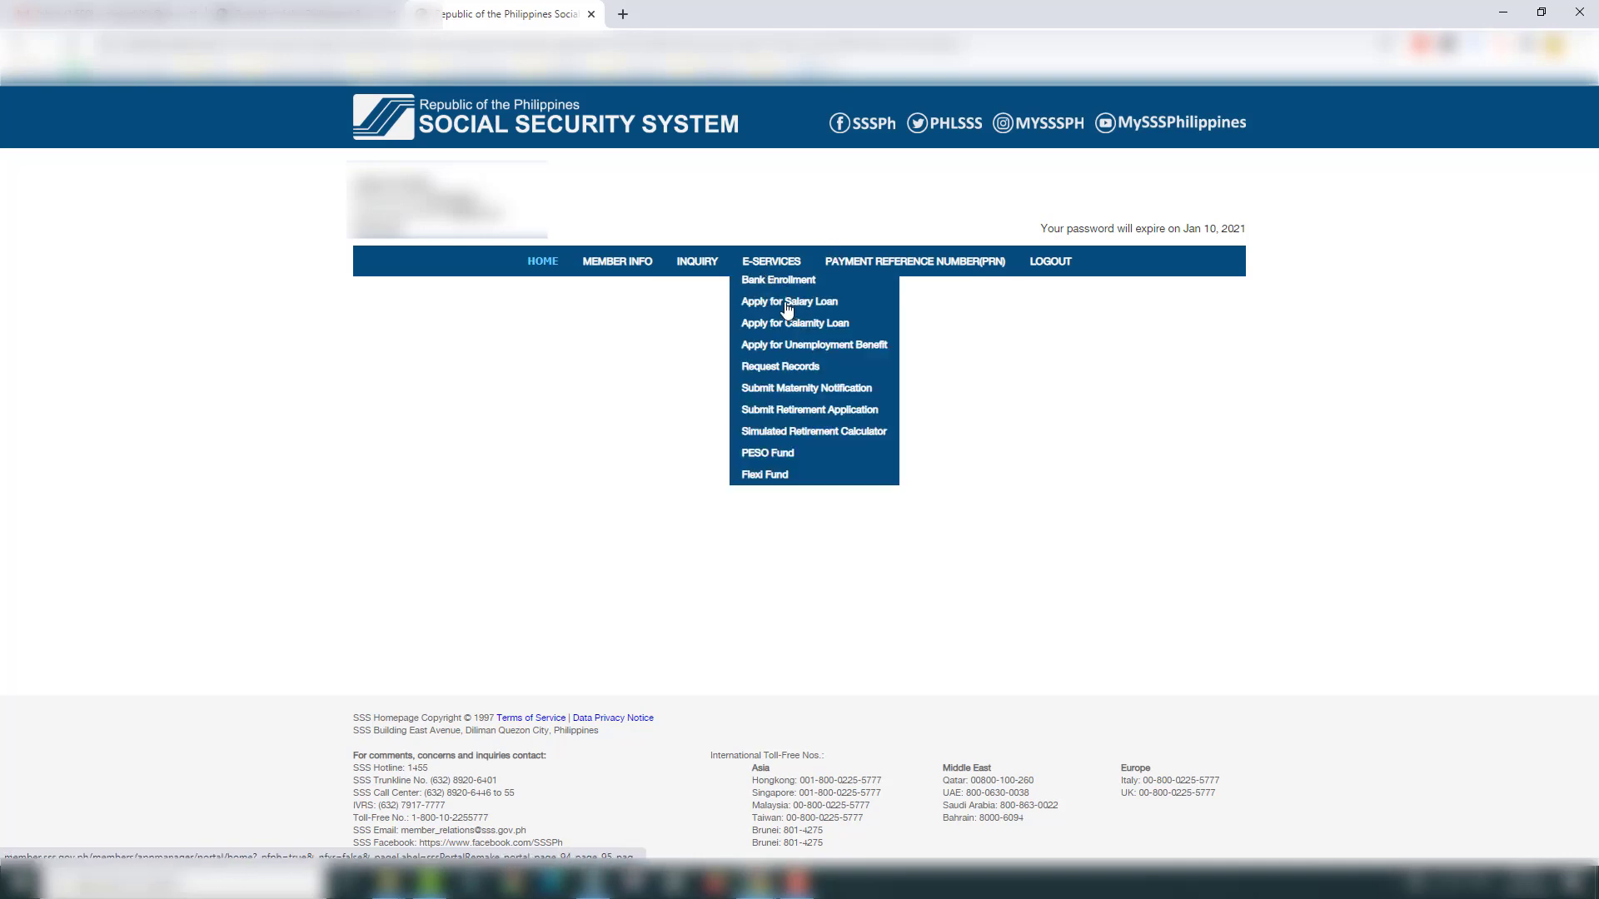